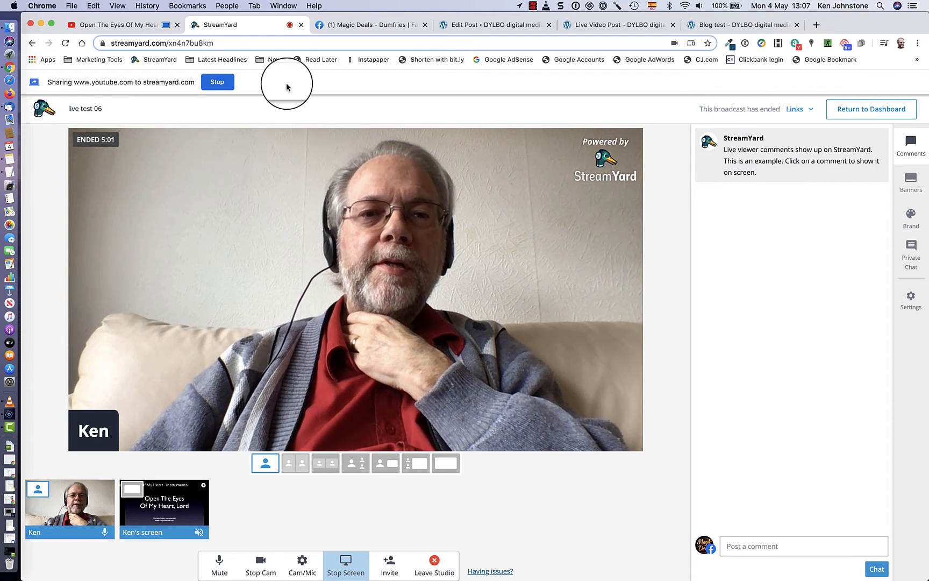
- Review the open YouTube video, StreamYard studio, Magic Deals - Dumfries Facebook page, WordPress post editor, Live Video Post and Blog test pages
click(98, 30)
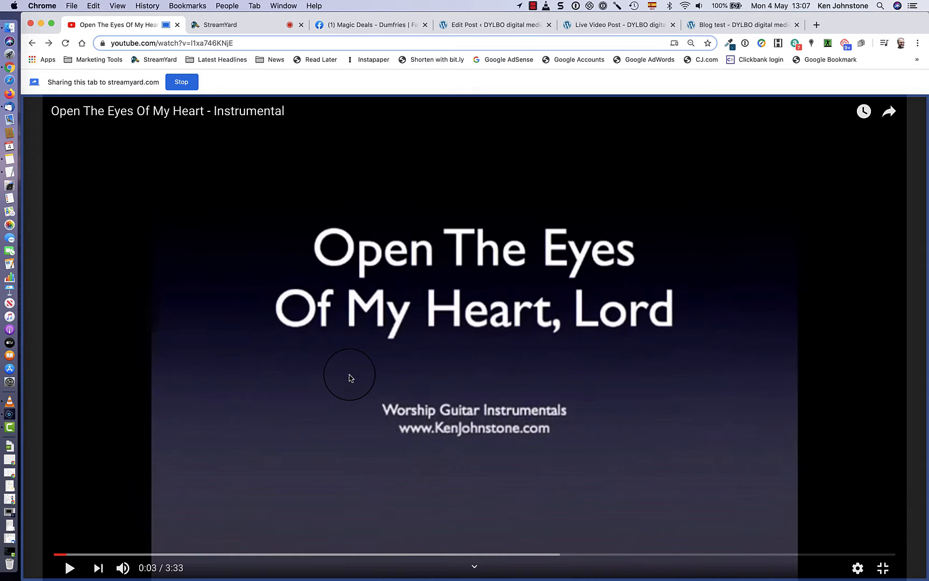
click(247, 29)
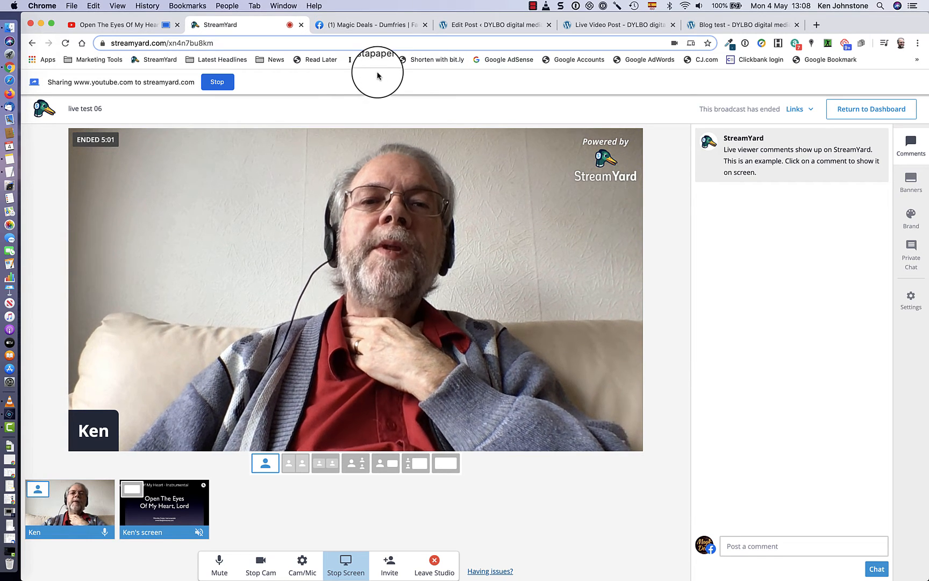
click(376, 24)
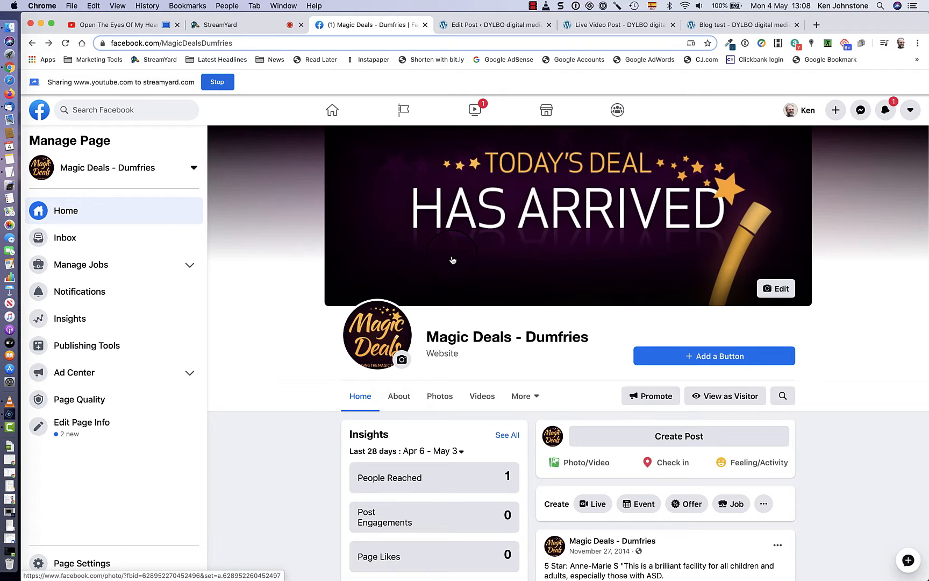
click(491, 30)
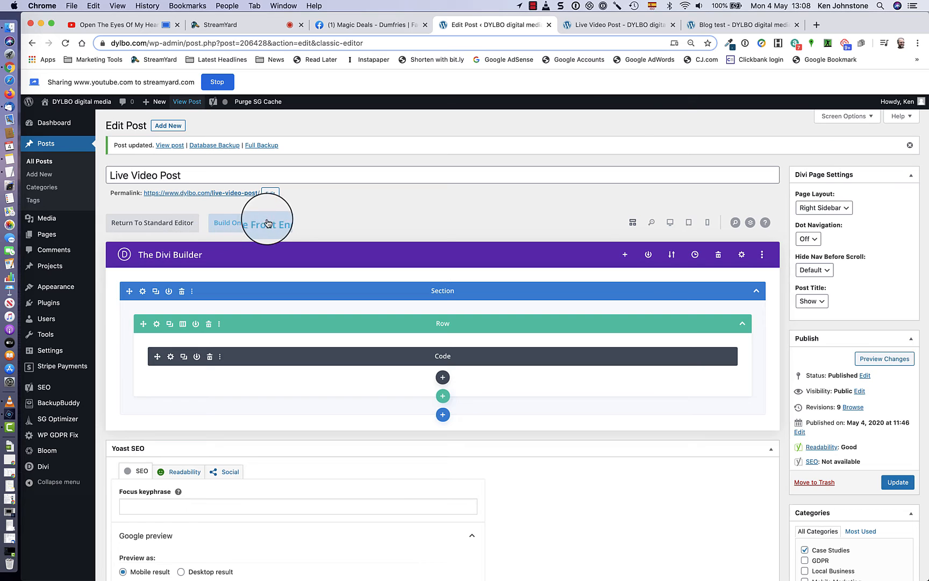
click(613, 27)
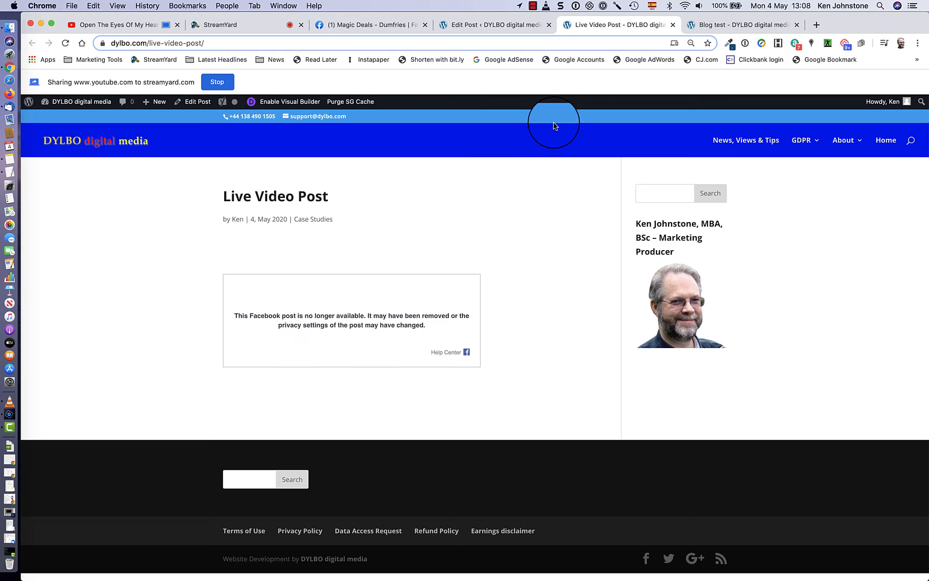
click(751, 28)
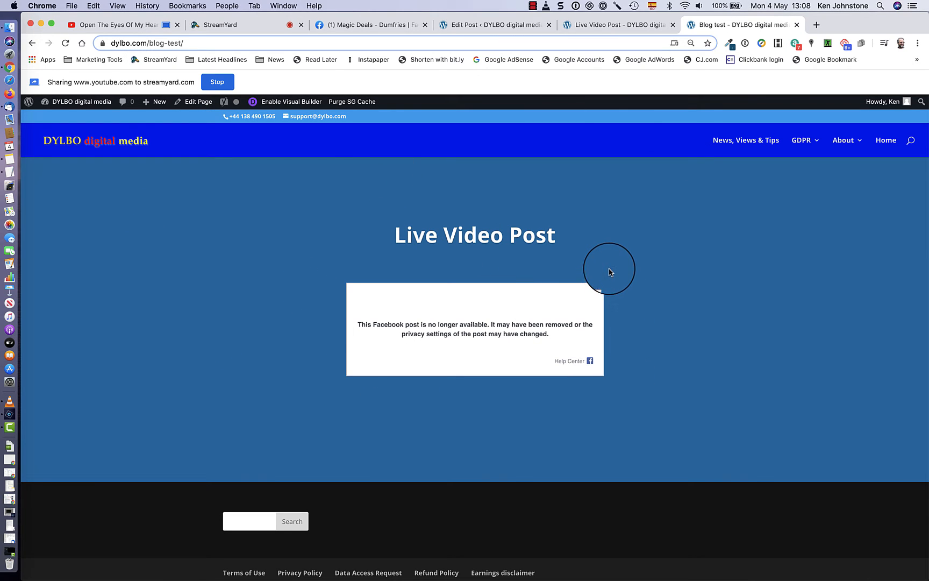
click(595, 27)
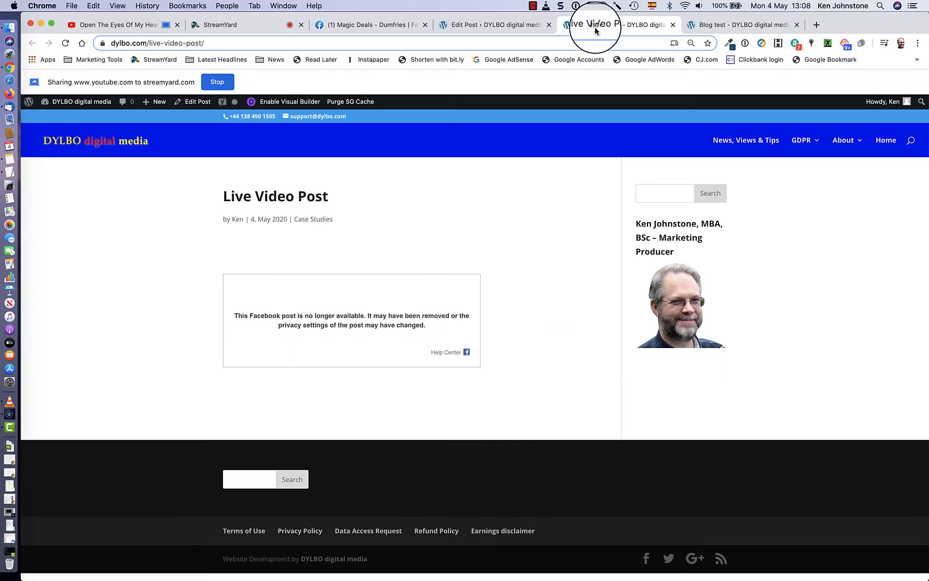
click(747, 29)
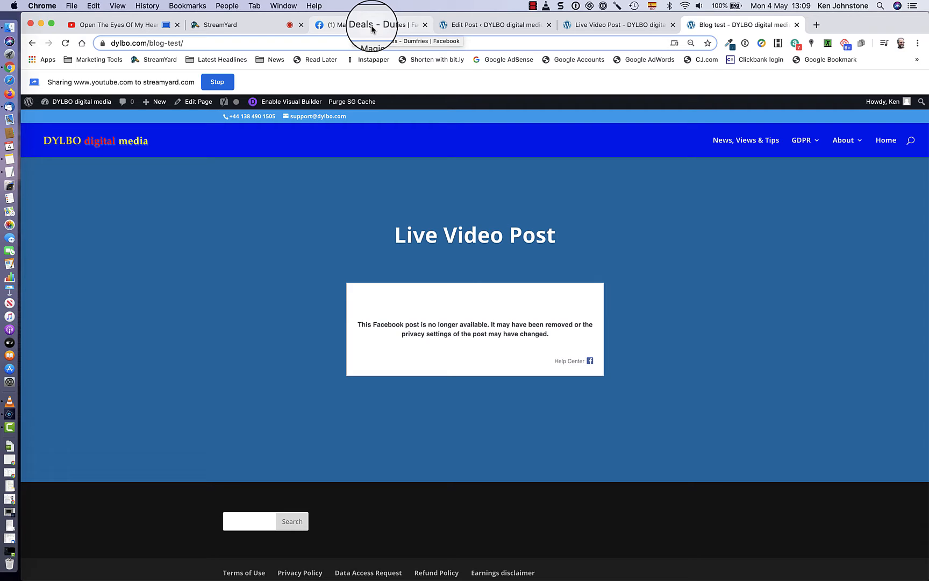
- From the StreamYard dashboard, start a new broadcast to the Magic Deals - Dumfries Facebook page with the title "Live Video Test"
click(243, 27)
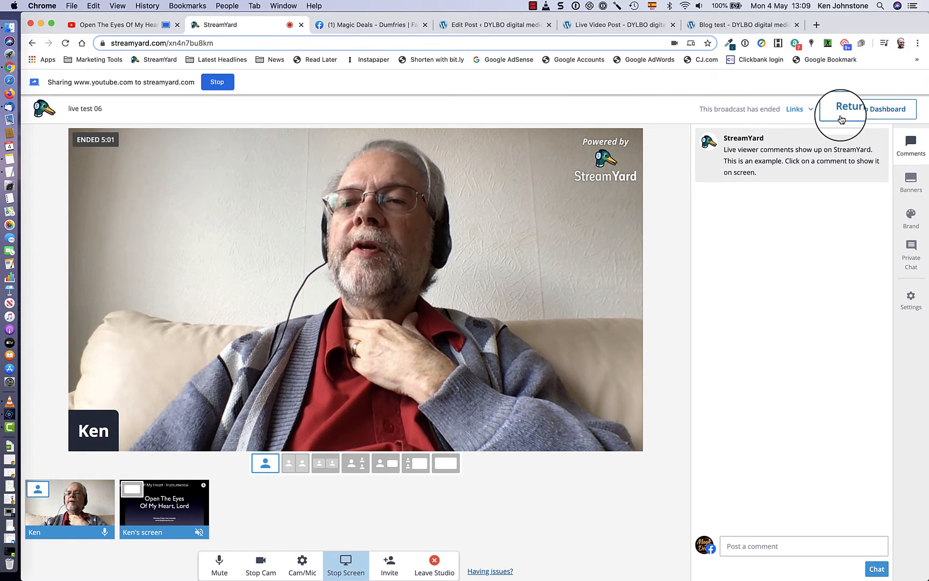
click(877, 112)
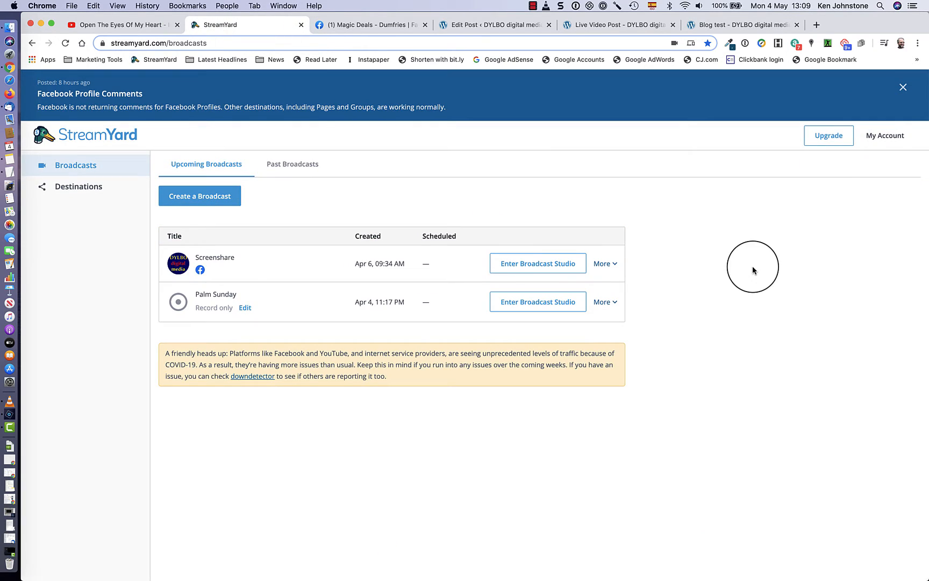
click(208, 198)
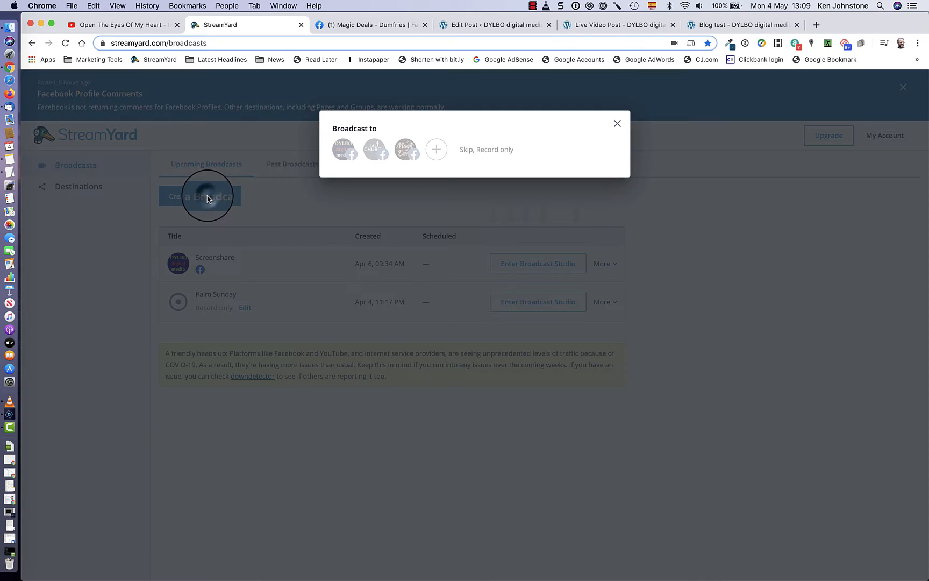
click(406, 155)
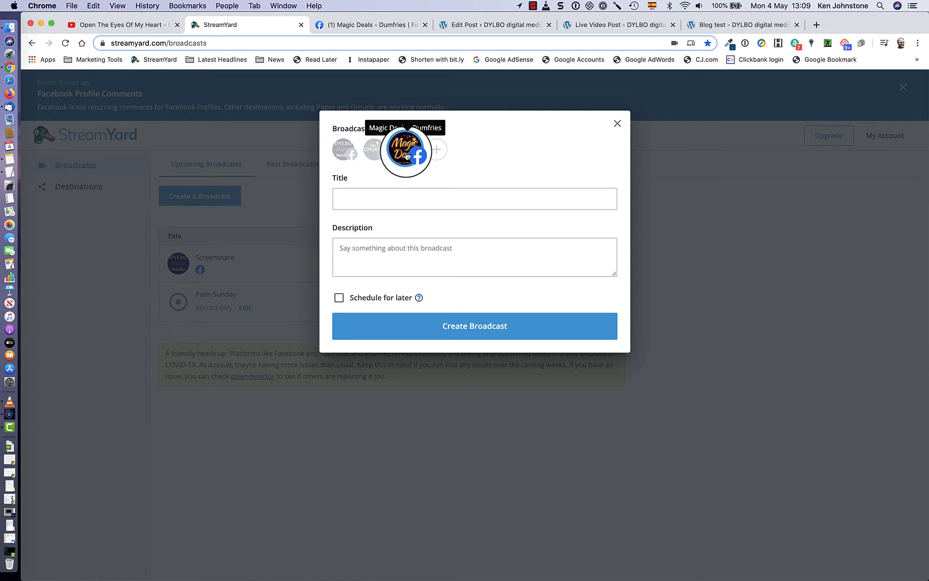
click(377, 199)
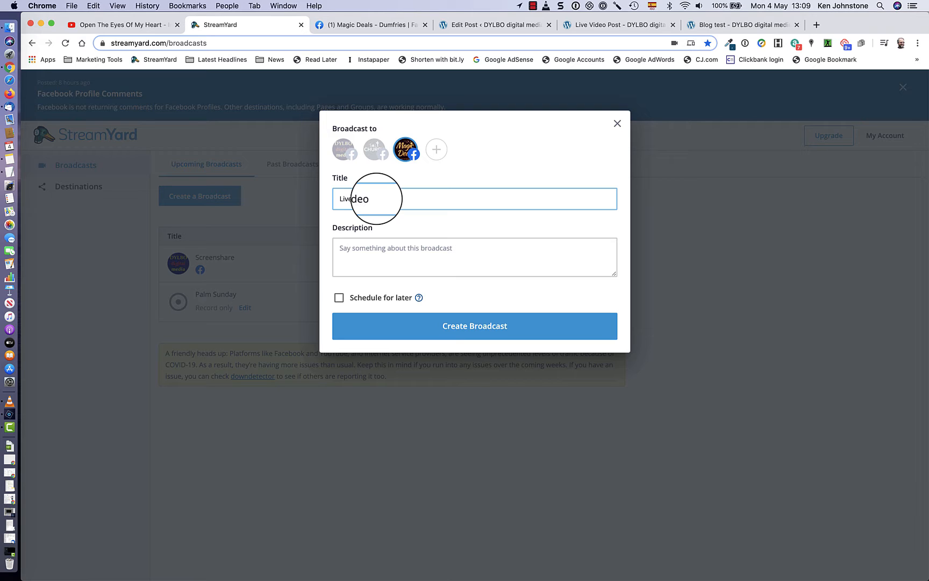
text(Live Video Test)
- Schedule the broadcast for later and add going-live-soon.jpg as its thumbnail image
click(339, 297)
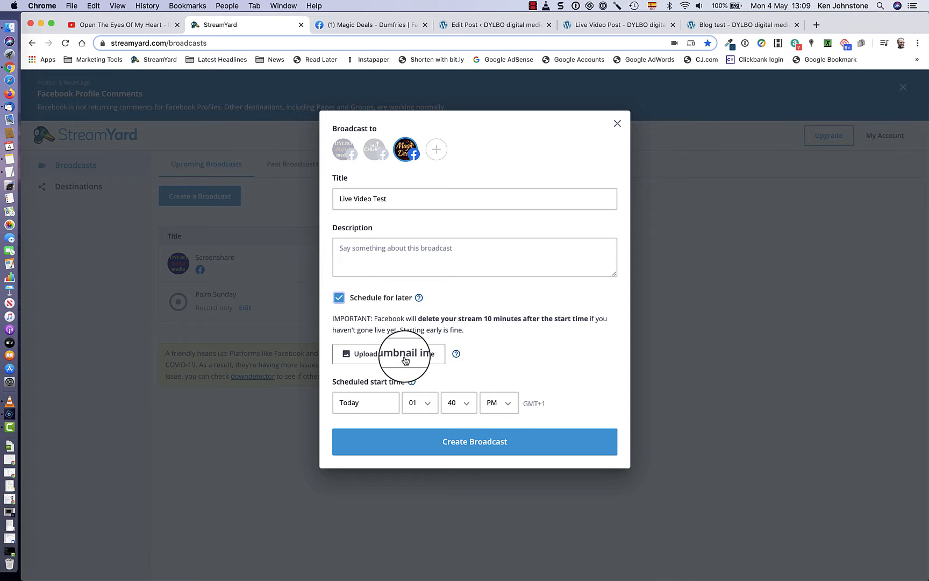
click(405, 355)
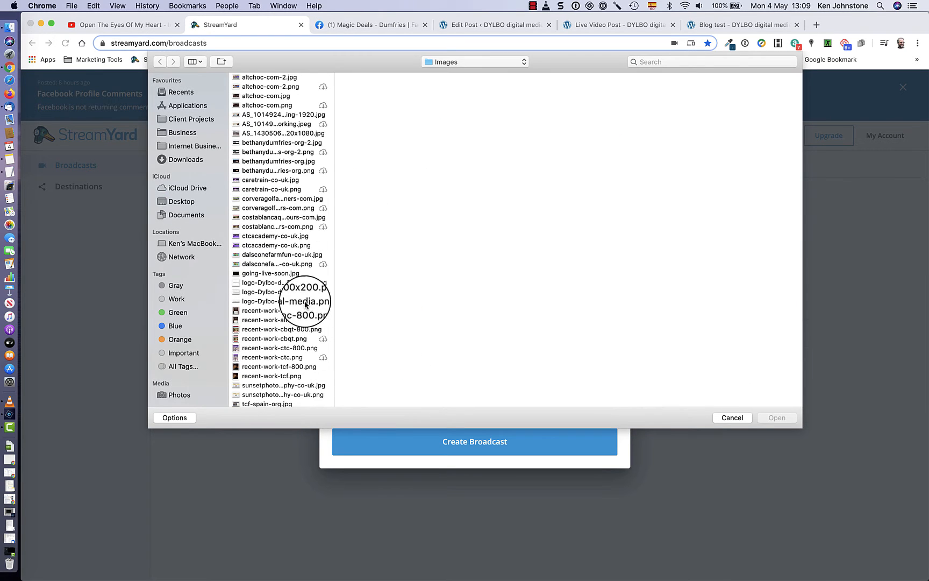
double_click(259, 273)
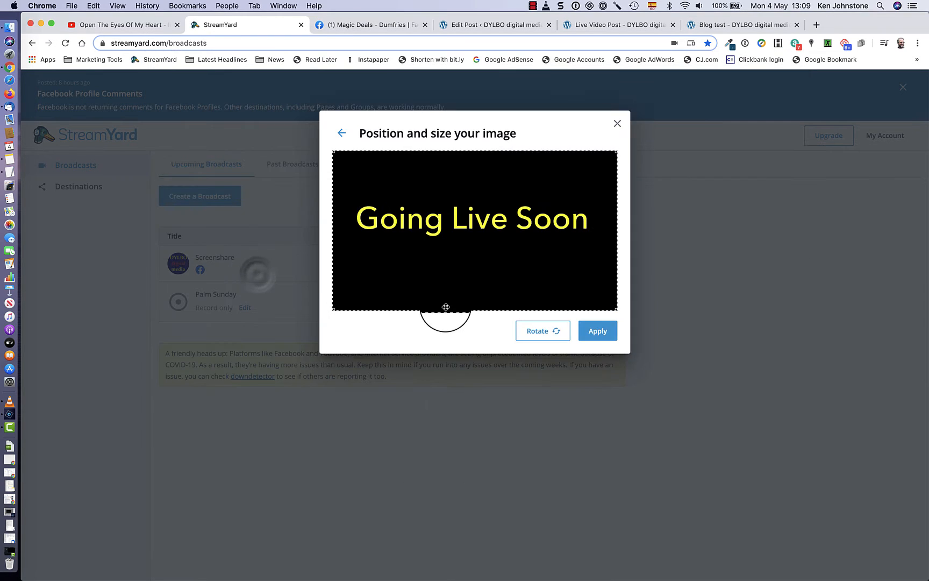
click(601, 336)
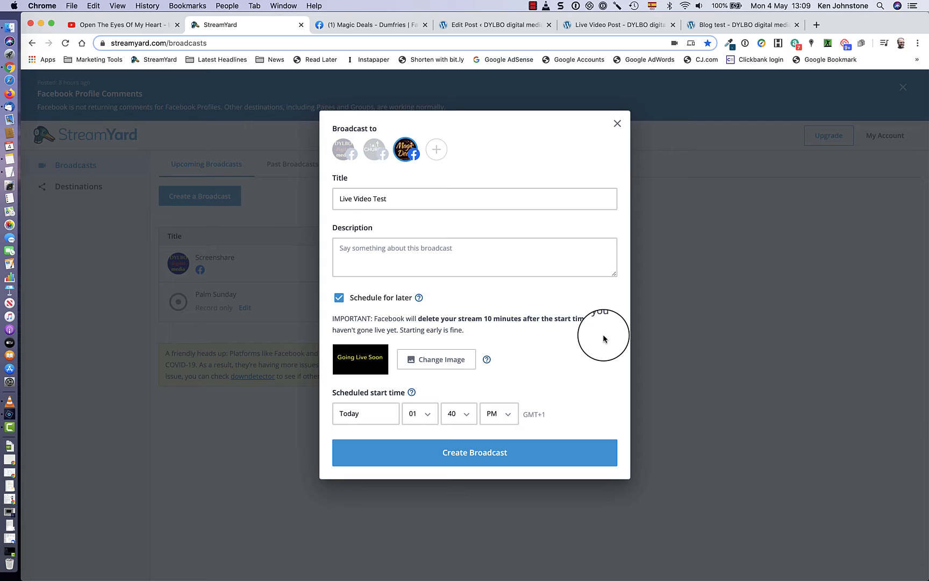
- Set the scheduled start time to 01:25 PM today and create the broadcast
click(466, 414)
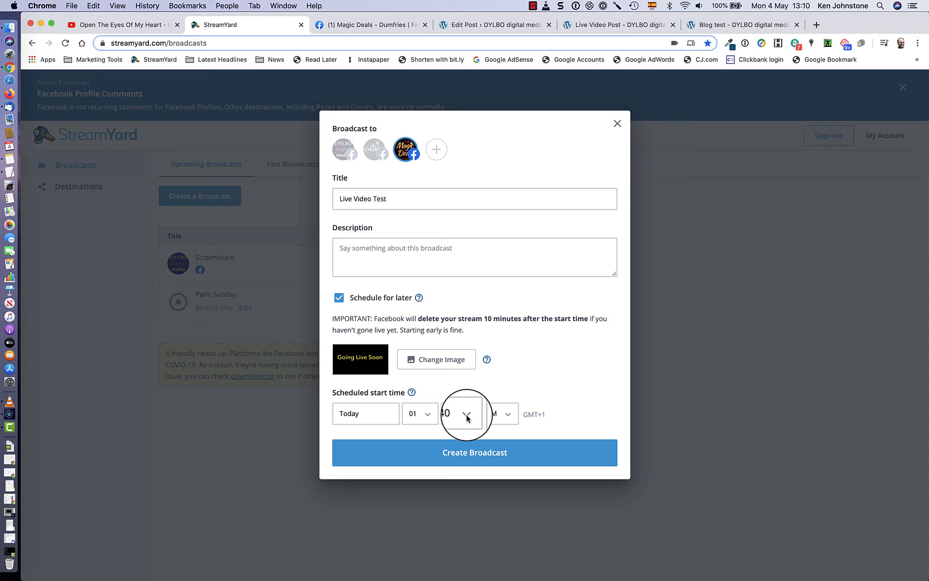
click(467, 417)
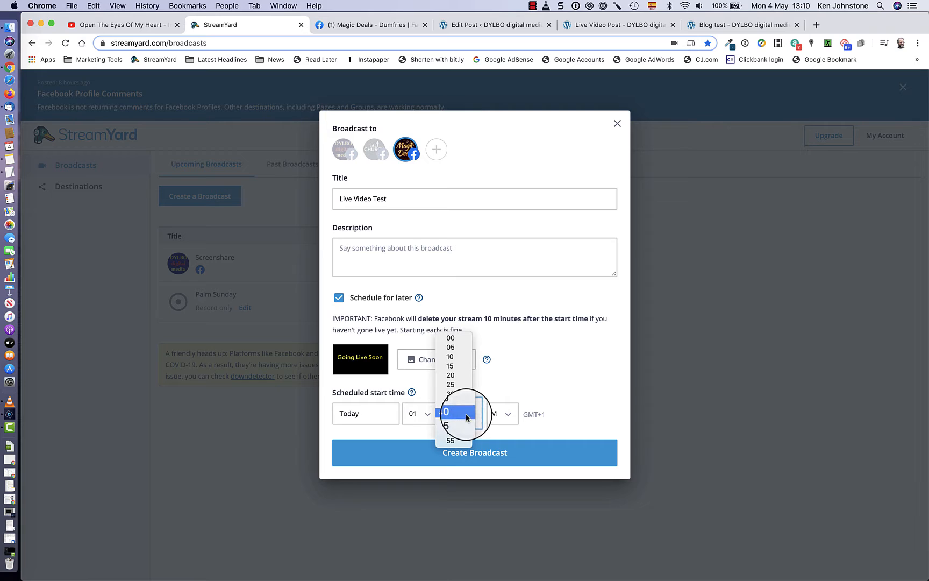
click(462, 375)
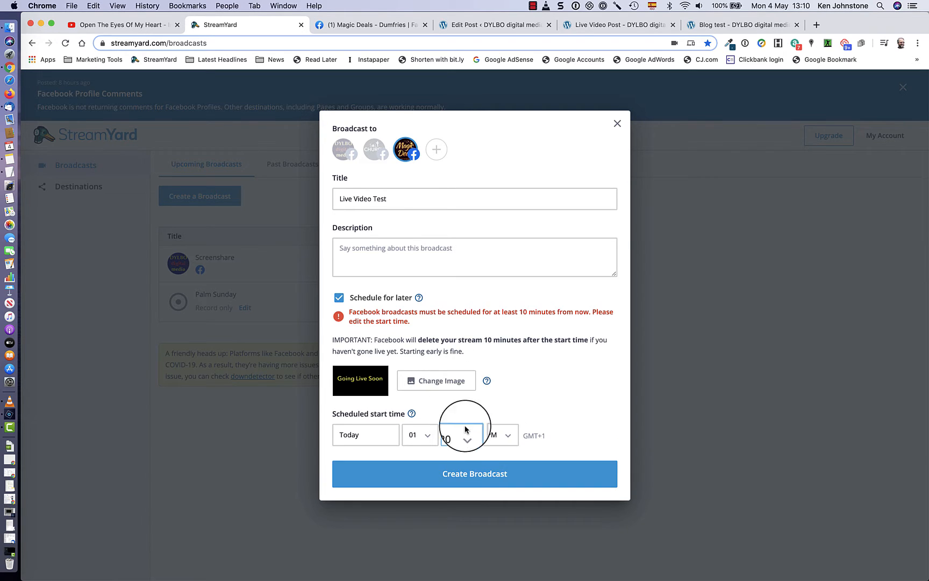
click(466, 430)
click(458, 449)
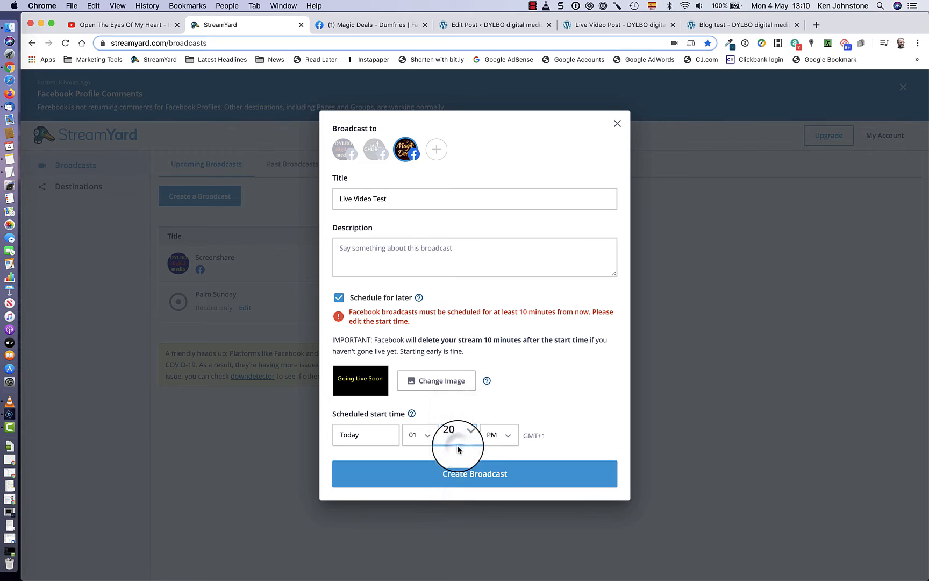
click(467, 455)
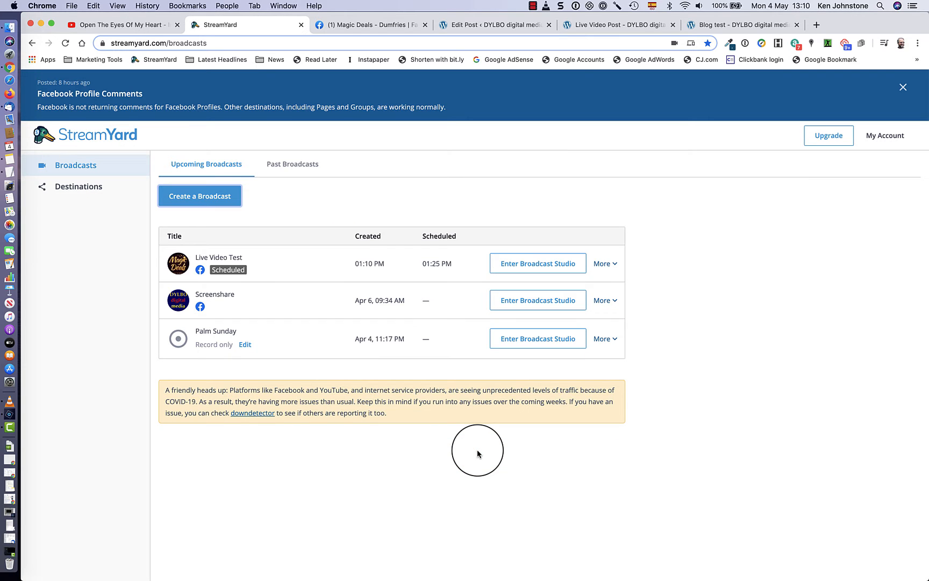
- Enter the broadcast studio for Live Video Test and add the host's camera and audio to the stream
click(554, 269)
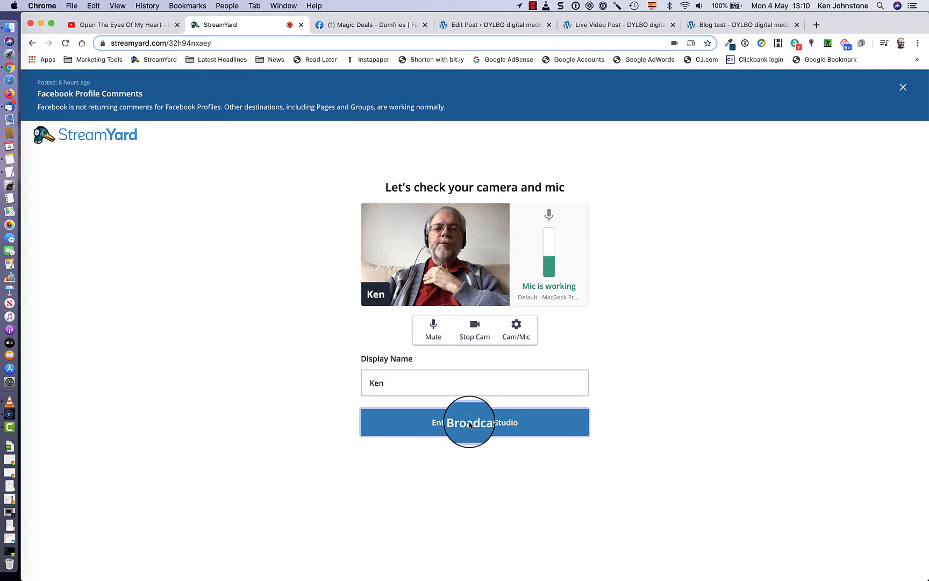
click(469, 424)
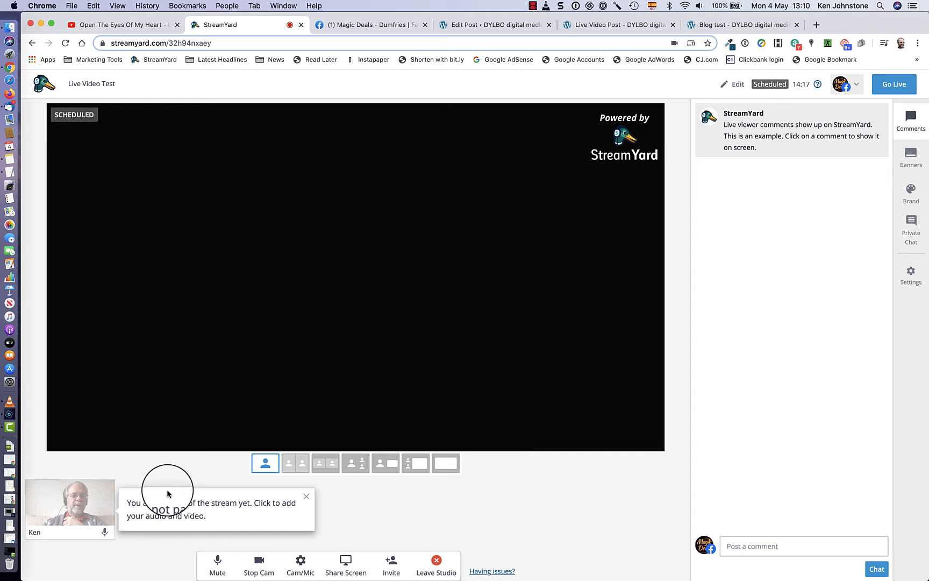
click(85, 508)
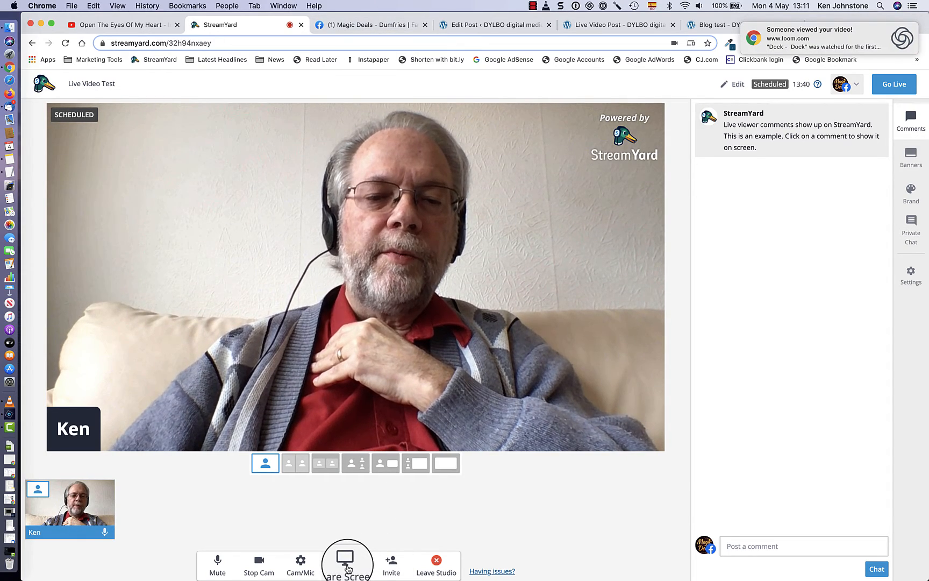
- Share the "Open The Eyes Of My Heart - Instrumental" YouTube Chrome tab with its audio in the studio
click(347, 567)
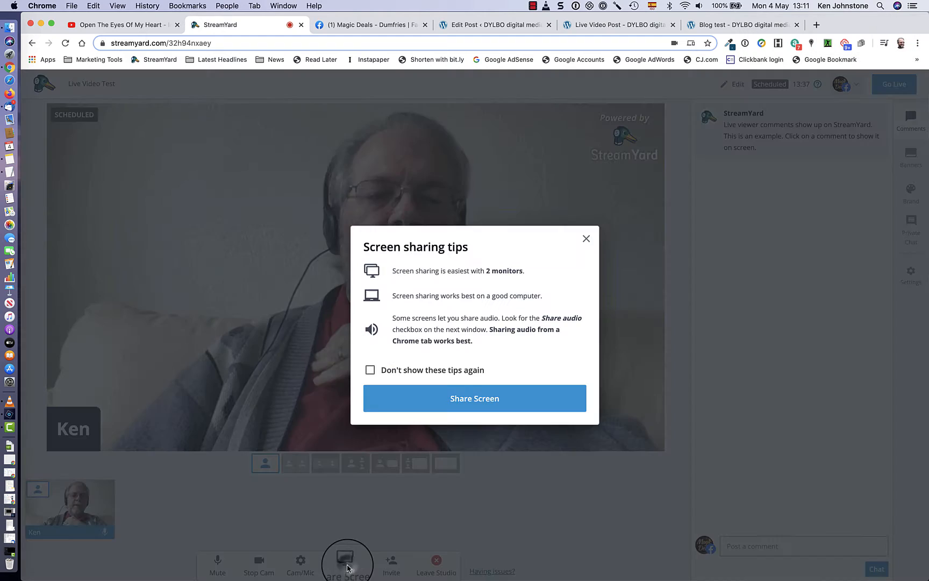
click(476, 401)
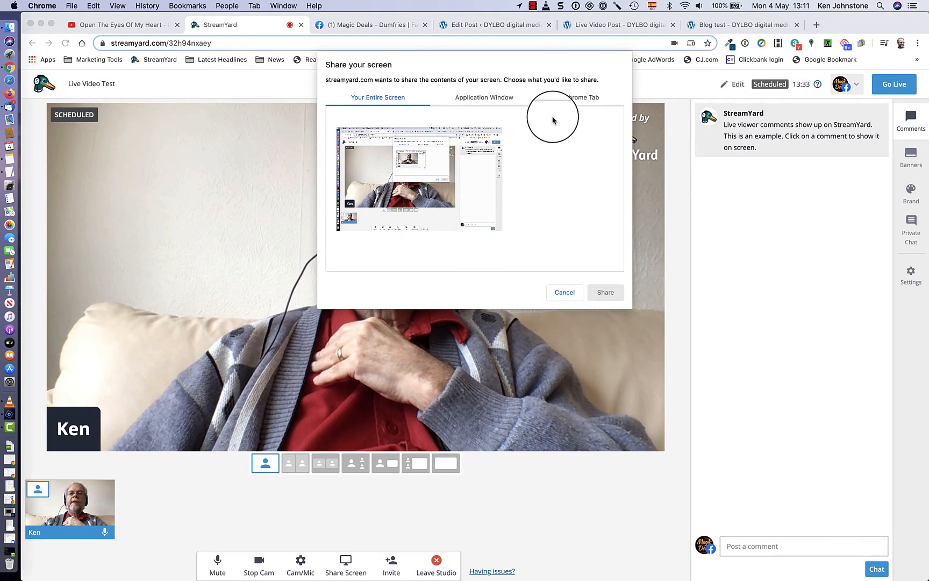
click(579, 99)
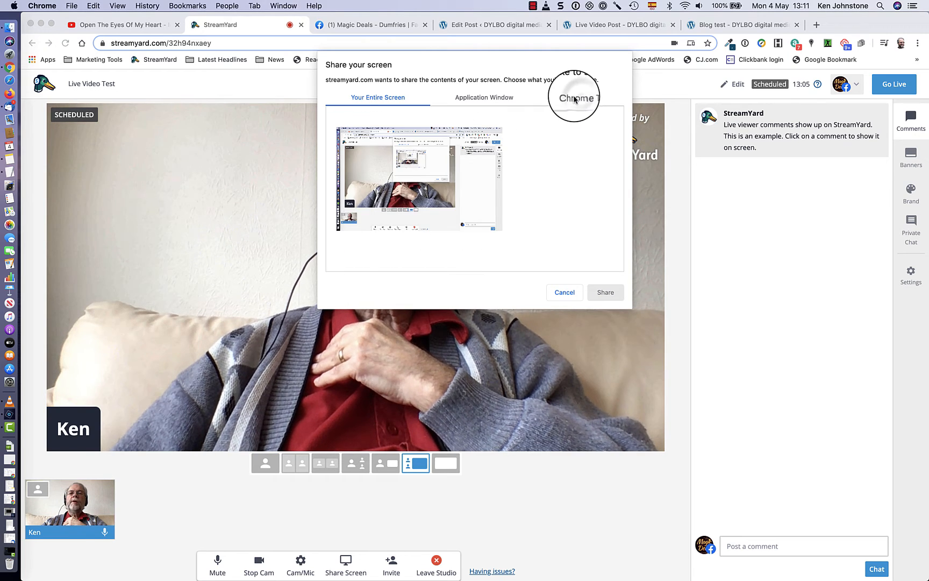
click(579, 99)
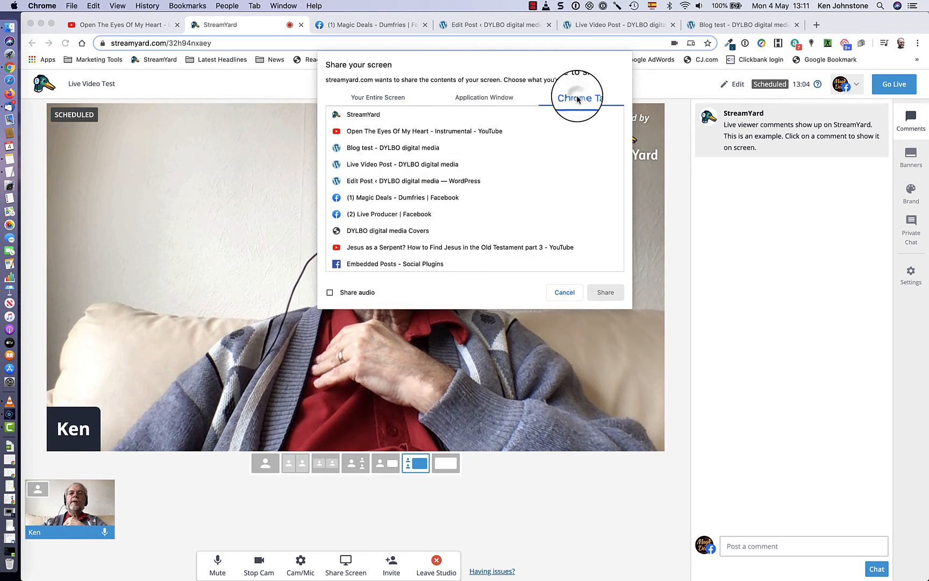
click(410, 131)
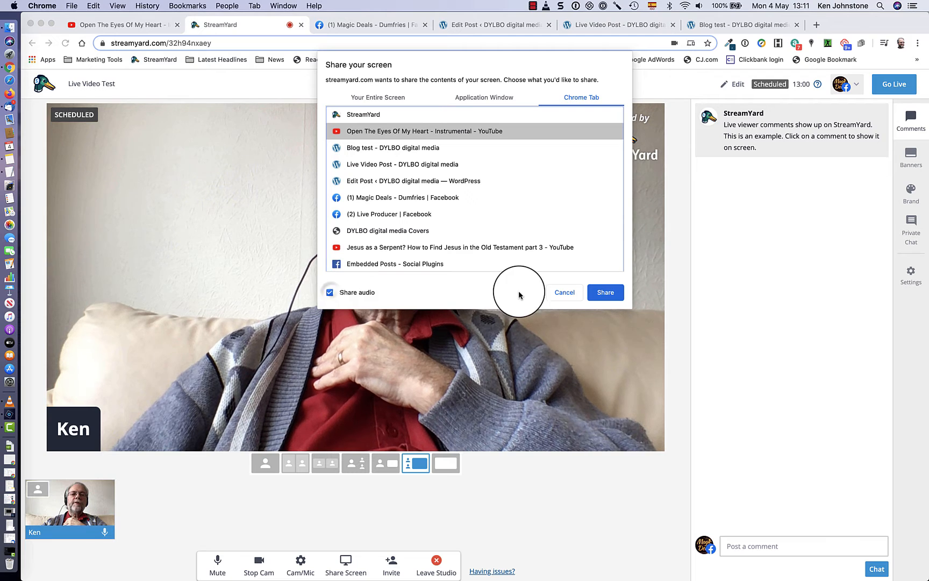
click(606, 292)
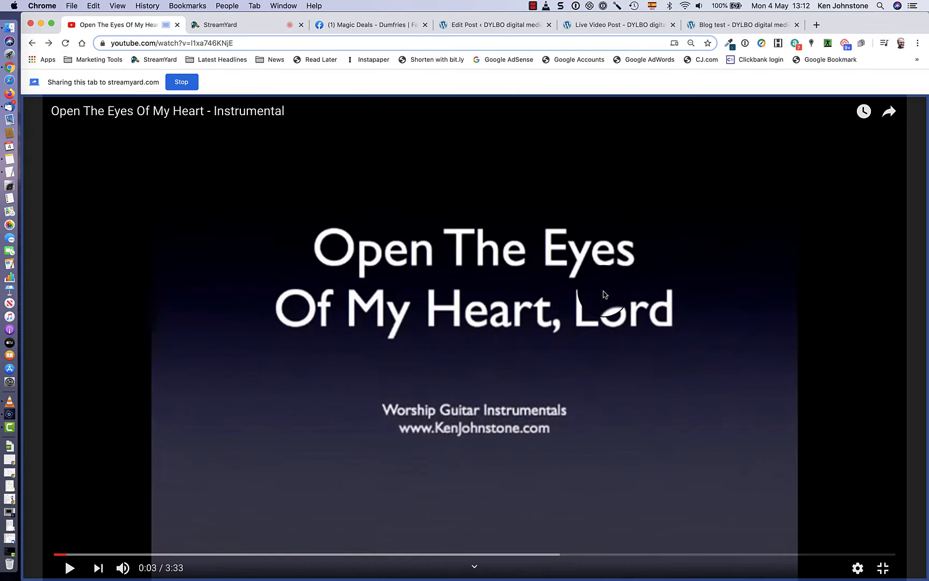
- Check the shared video in the StreamYard studio and look over the Magic Deals - Dumfries Facebook page for the scheduled post
click(258, 28)
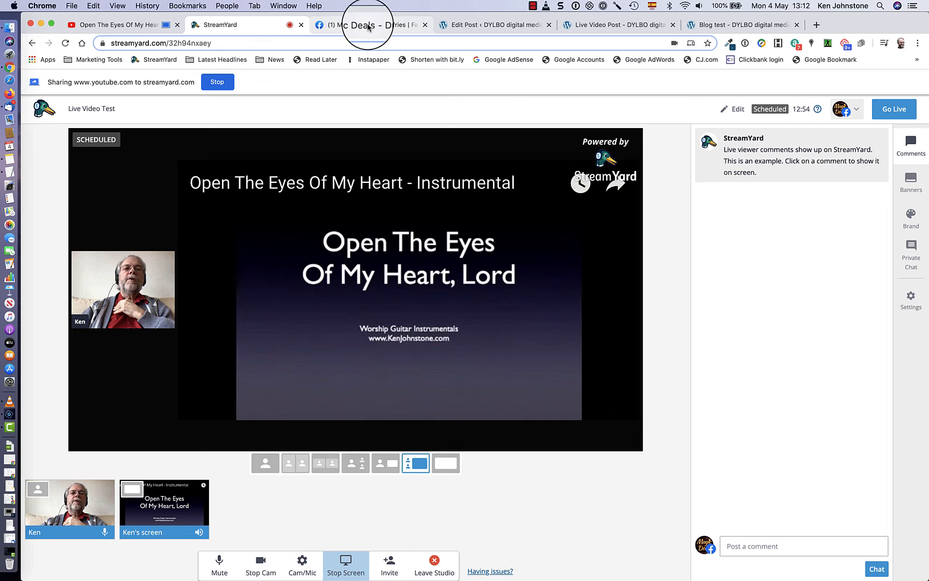
click(369, 28)
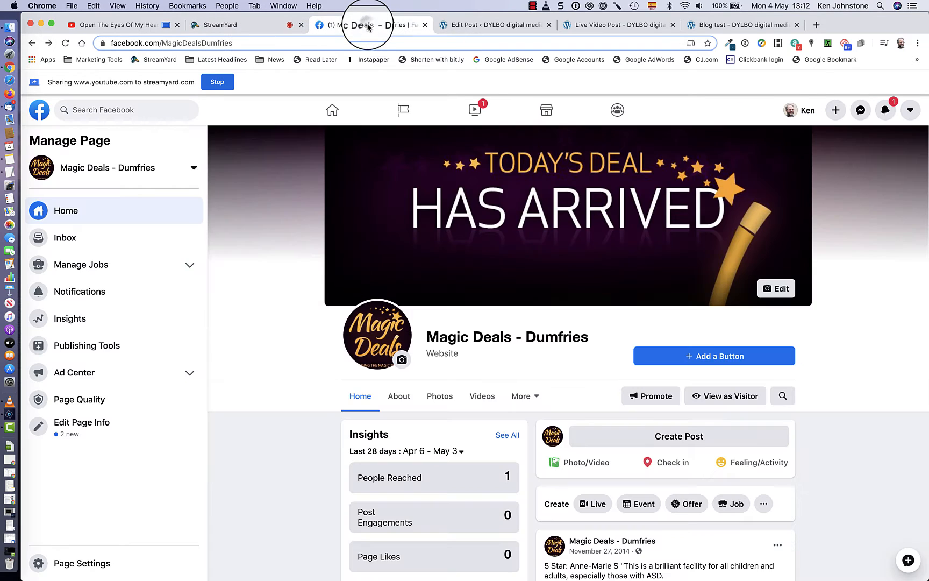
scroll(271, 255, down, 10)
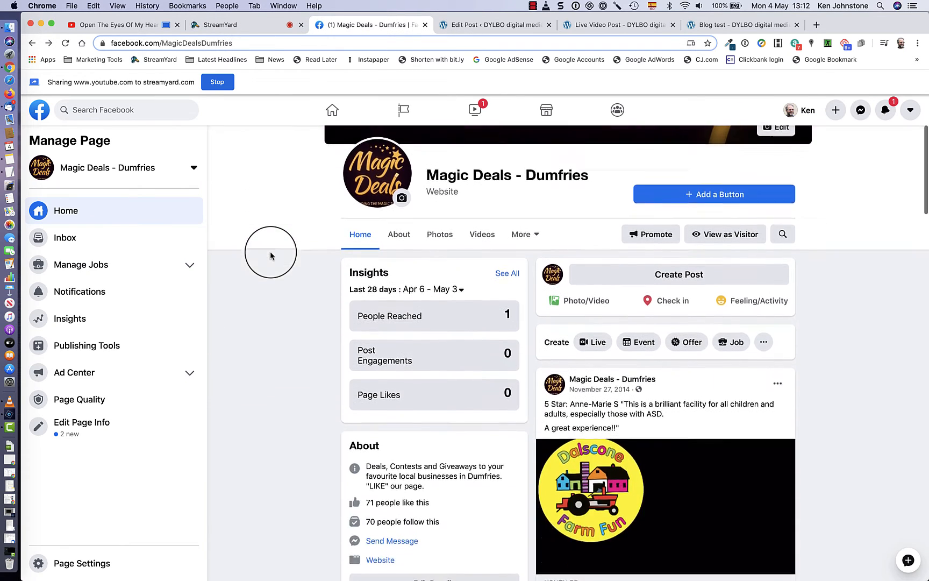
scroll(271, 255, up, 10)
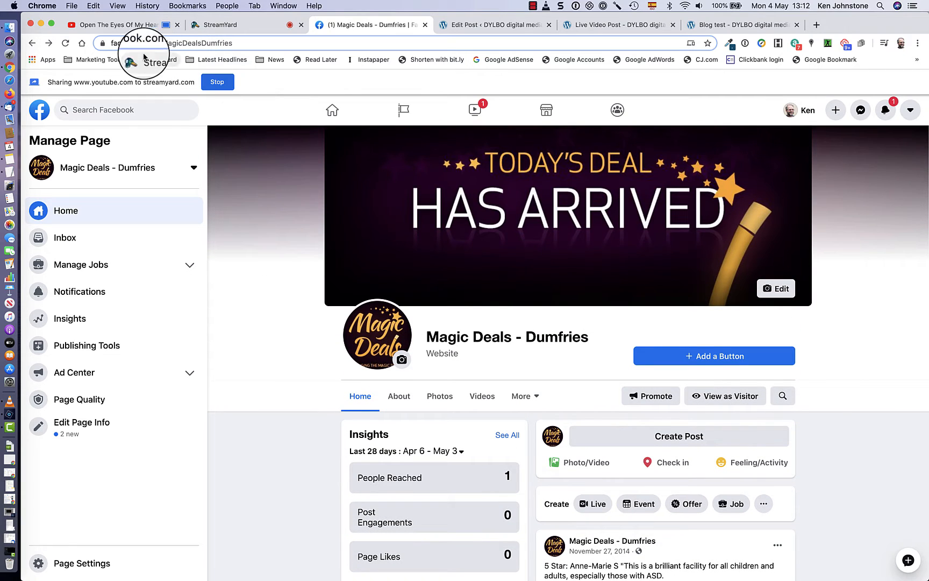
- Reload the Magic Deals - Dumfries page and generate the embed code for its scheduled Live Video Test post
click(65, 45)
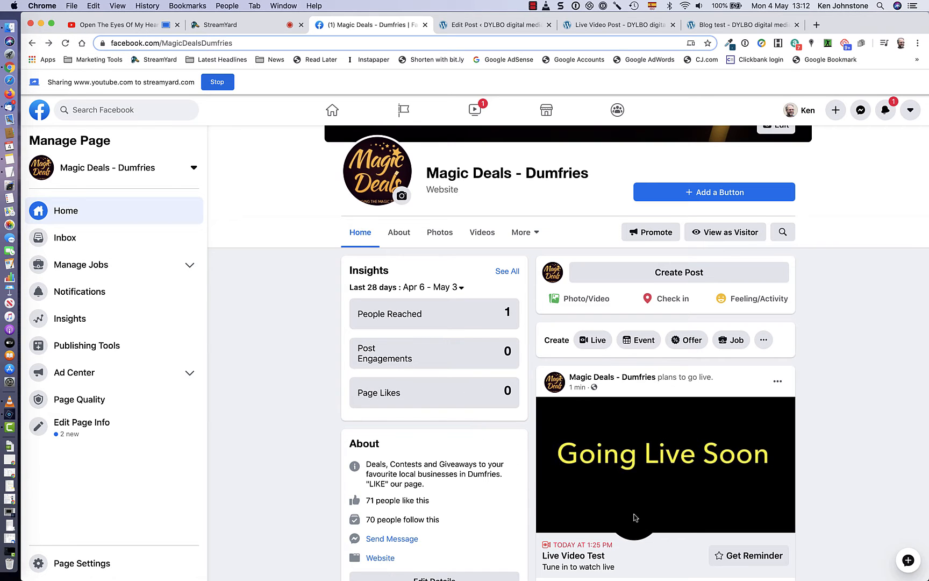
scroll(827, 380, down, 5)
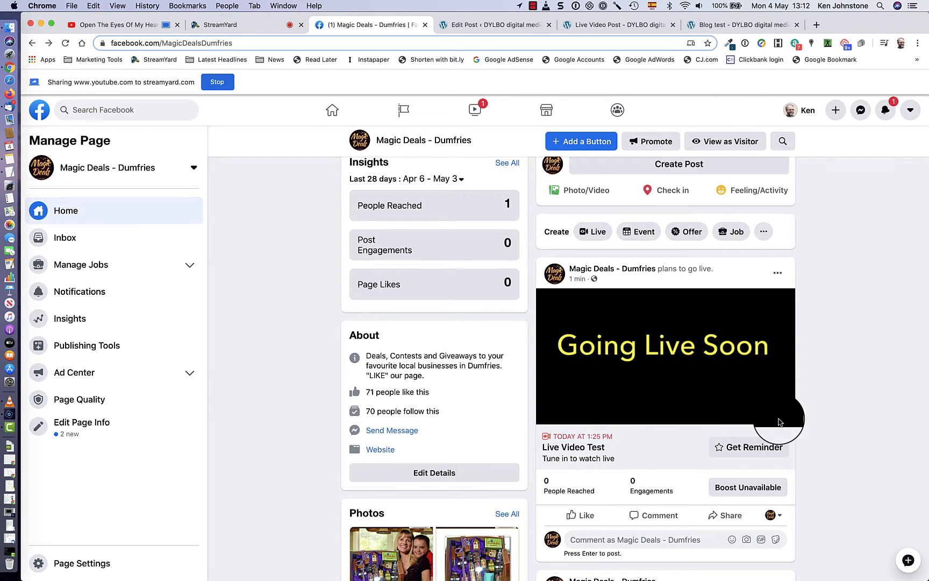
scroll(828, 365, up, 2)
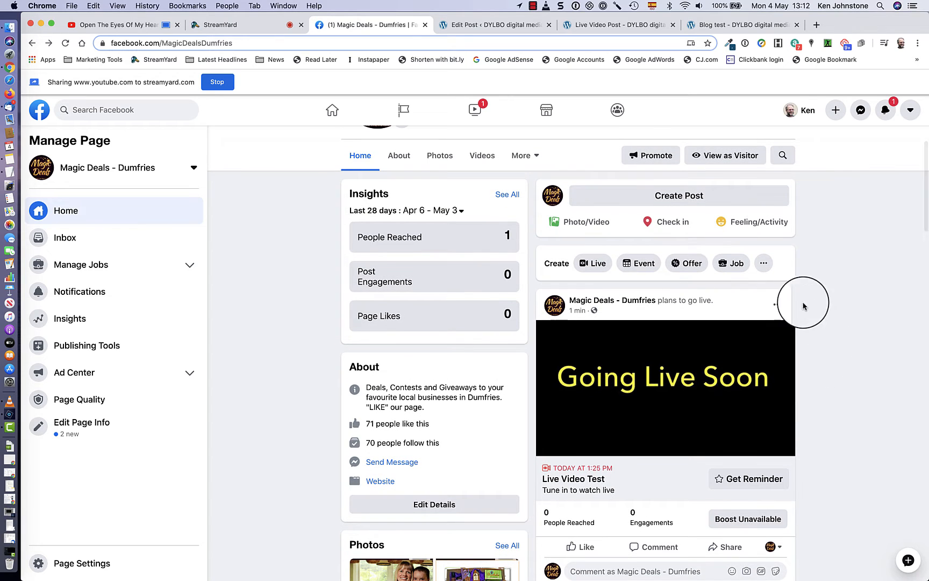
click(777, 306)
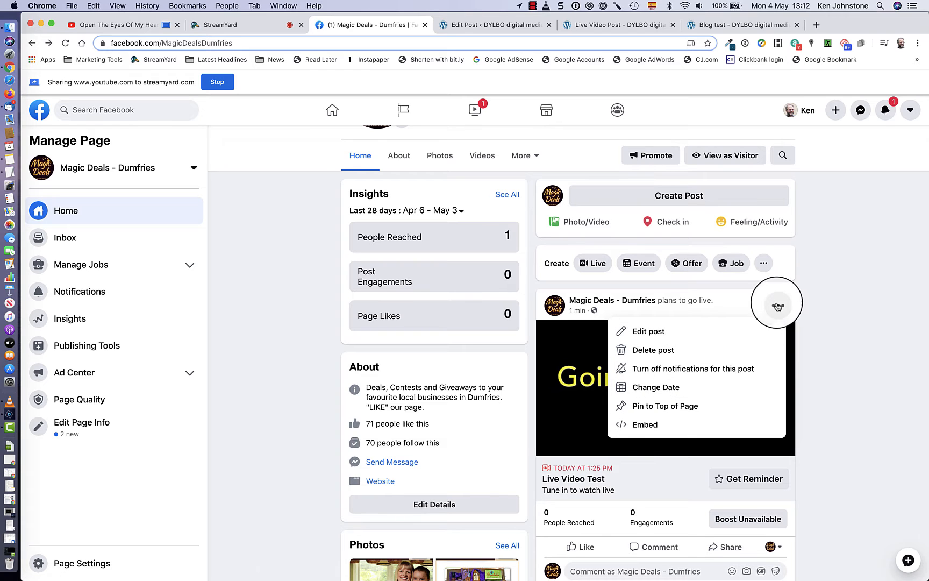
click(645, 424)
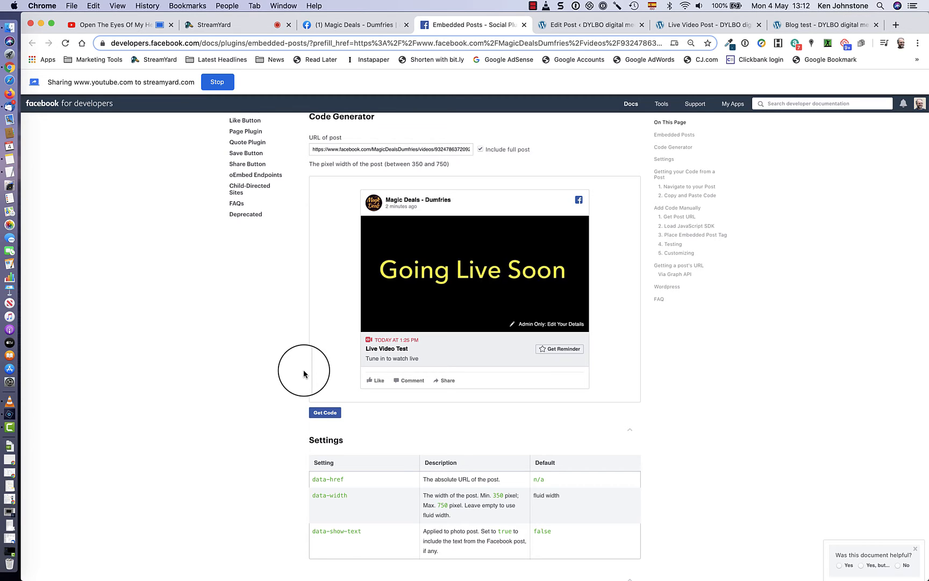
click(325, 413)
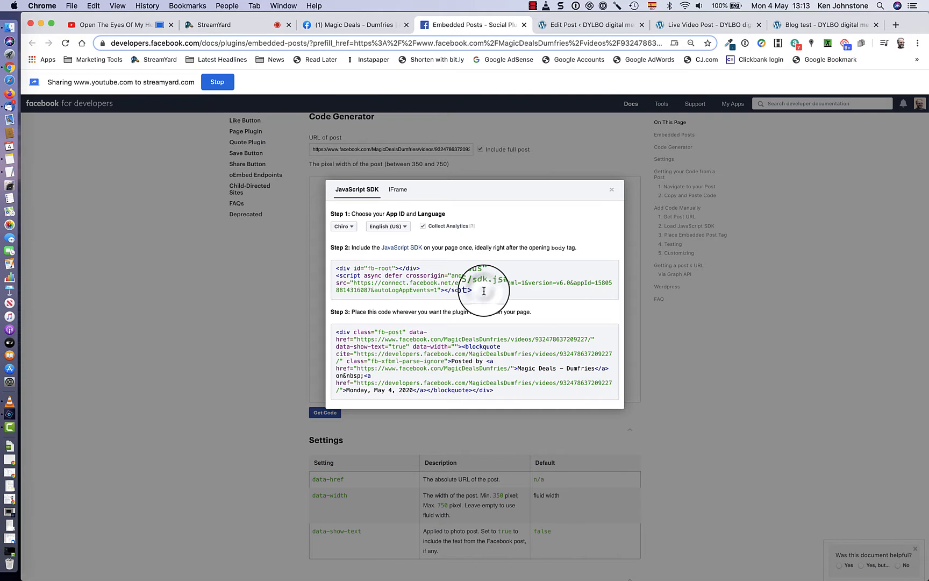
- Replace the code in the Live Video Post's Divi Code module with the Step 2 JavaScript SDK snippet, followed by a blank line
drag(484, 293, 336, 271)
key(super+c)
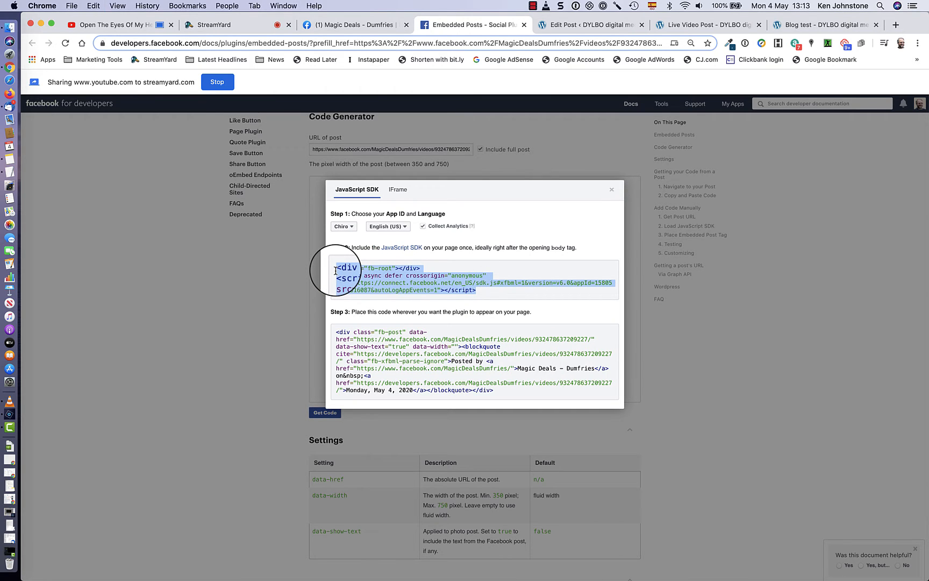
click(587, 27)
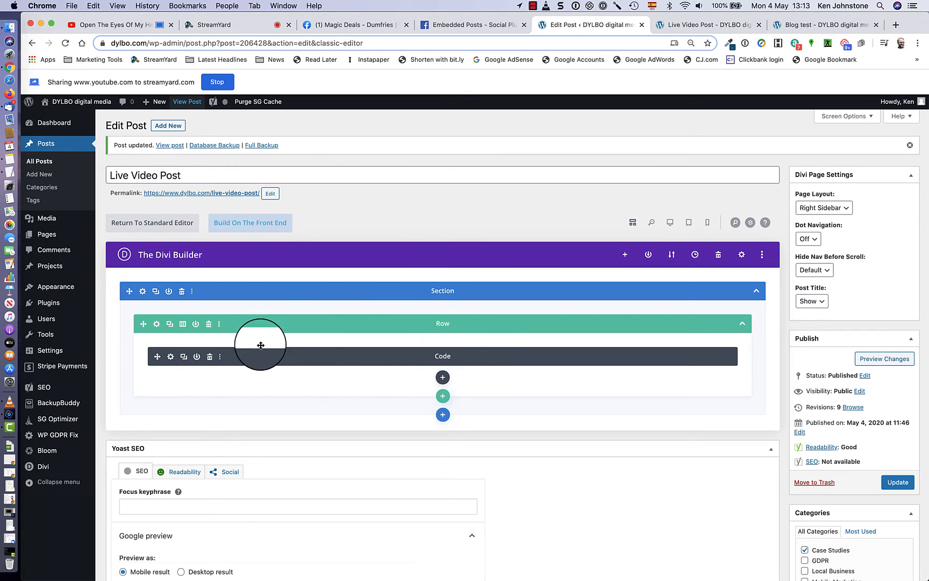
click(171, 360)
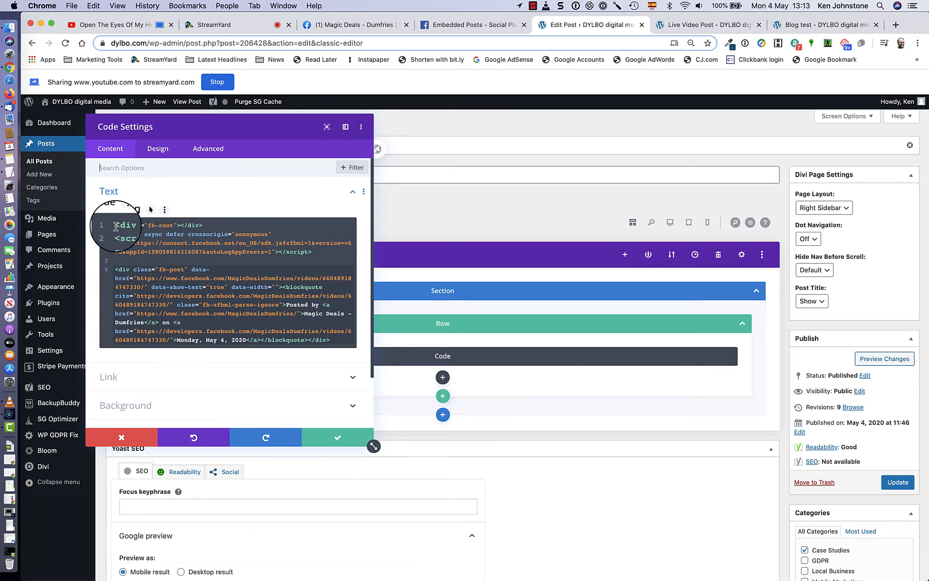
drag(116, 227, 377, 374)
key(BackSpace)
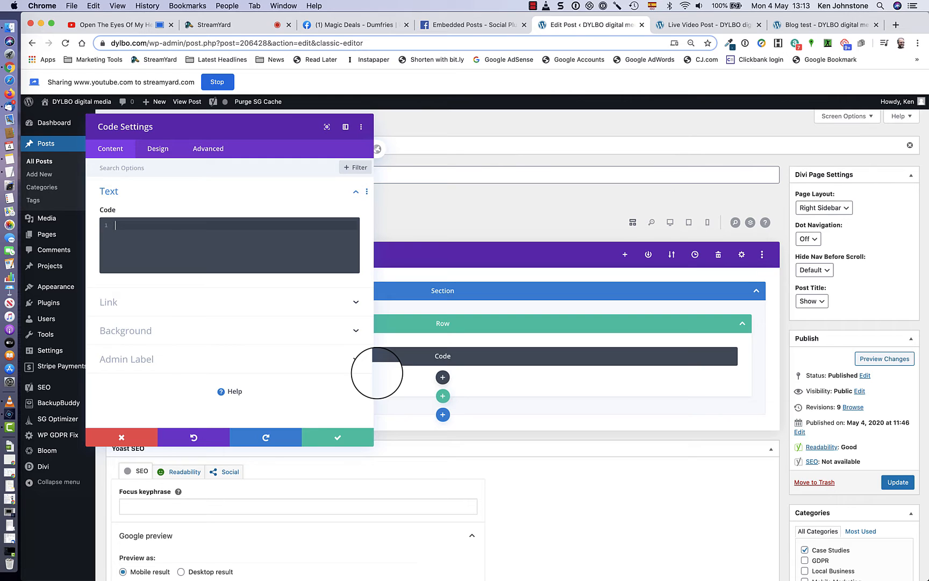
key(super+v)
key(Return)
key(Return)
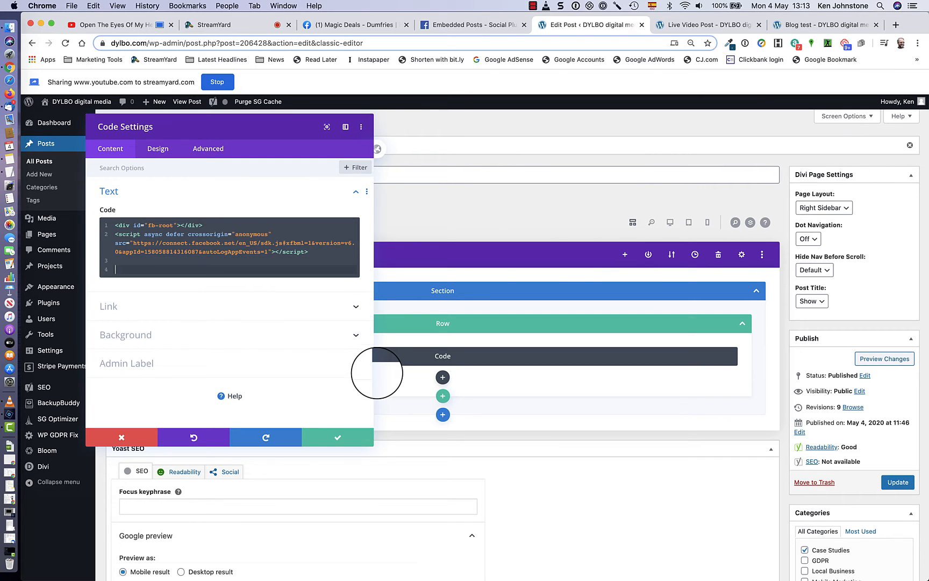
- Copy the Step 3 fb-post snippet from the Facebook embed dialog, add it below the SDK code, and save the Code module
click(479, 27)
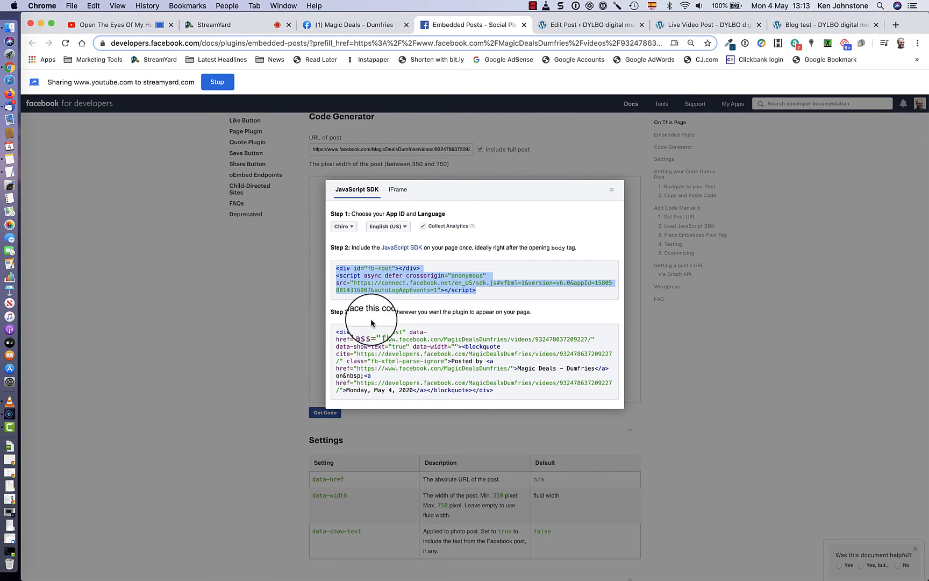
drag(337, 331, 526, 395)
key(super+c)
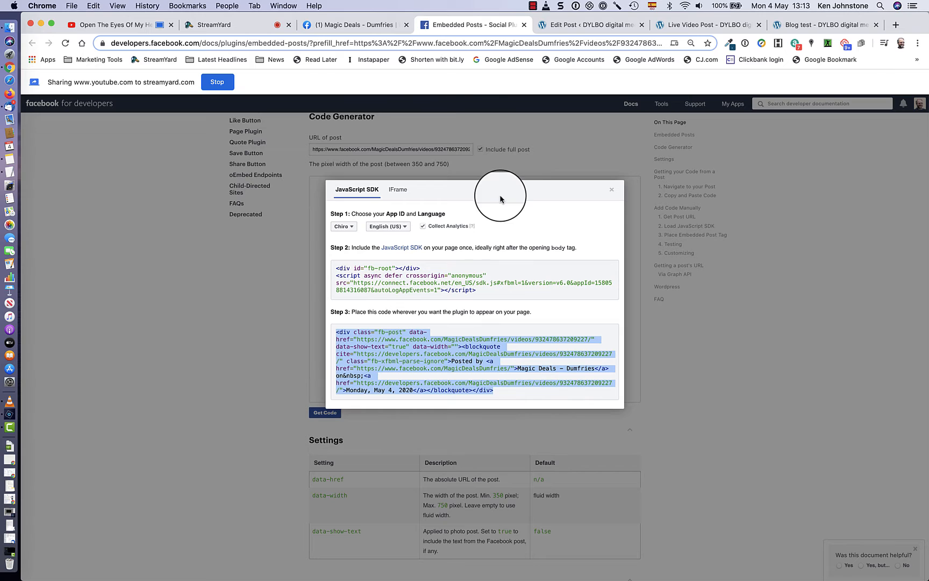
click(594, 24)
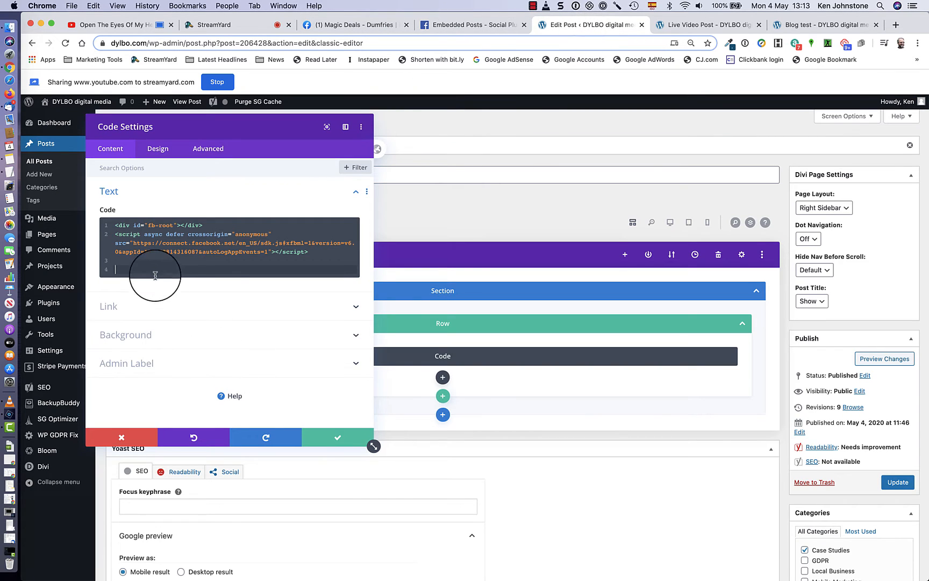
key(super+v)
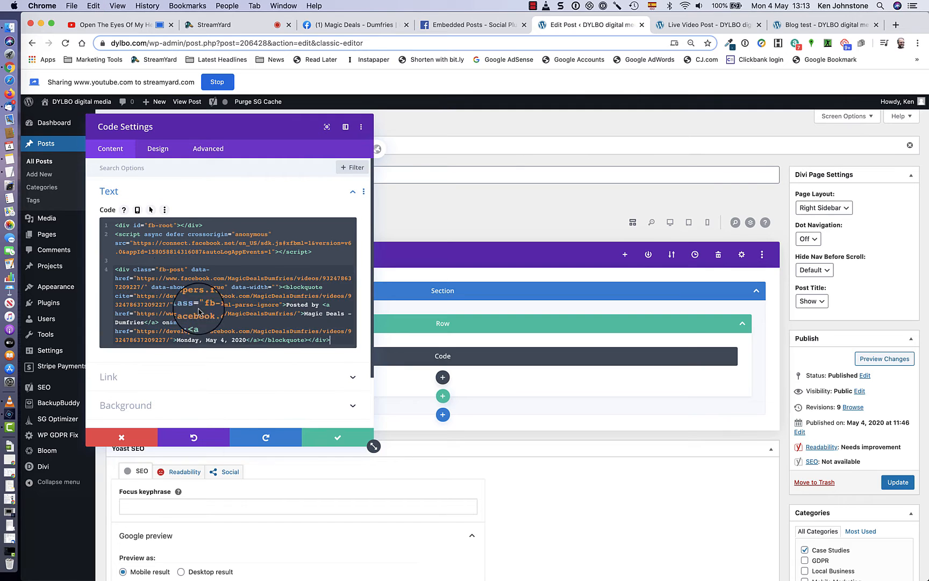
click(337, 438)
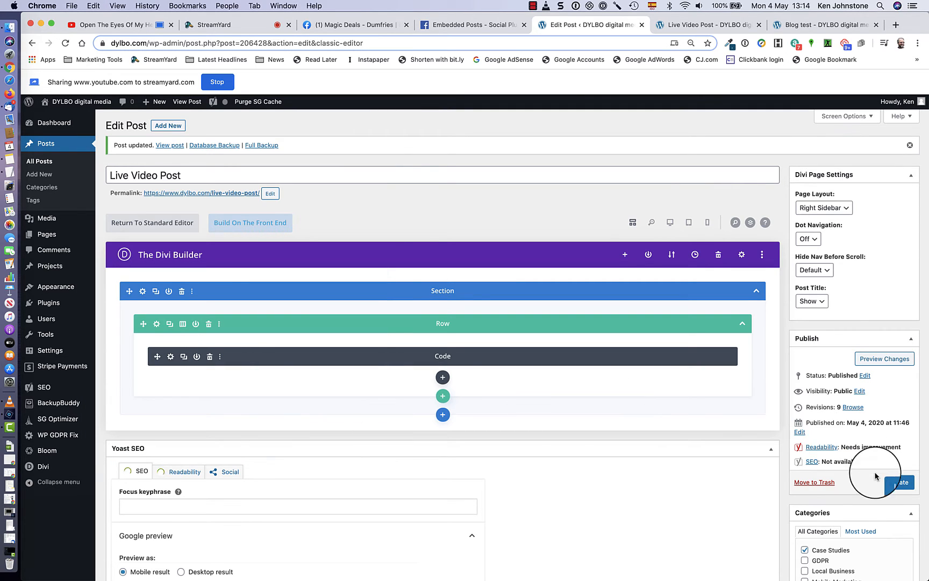
- Update the published Live Video Post in WordPress
scroll(863, 481, down, 1)
scroll(863, 484, down, 2)
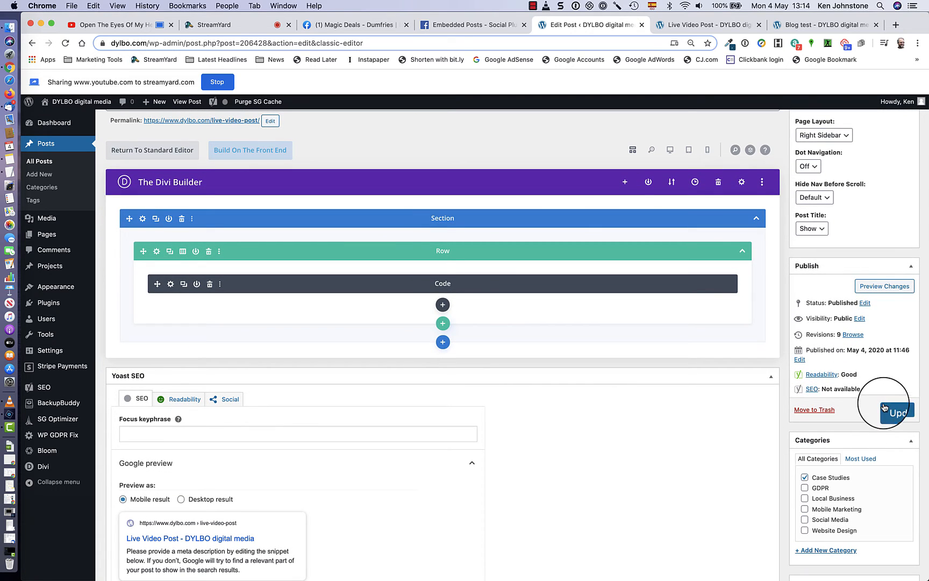
click(901, 412)
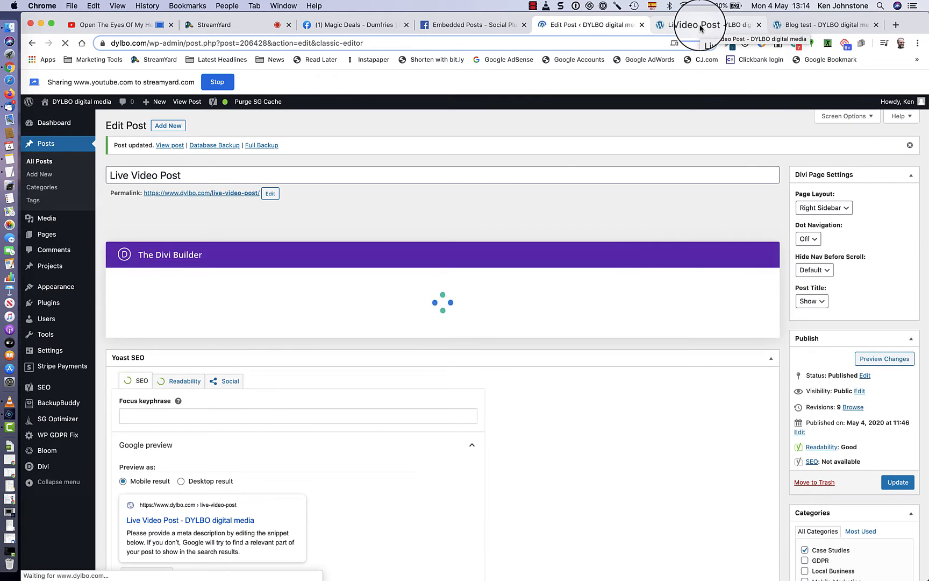
- Reload the public Live Video Post and the Blog test page to check the embedded Facebook post
click(700, 27)
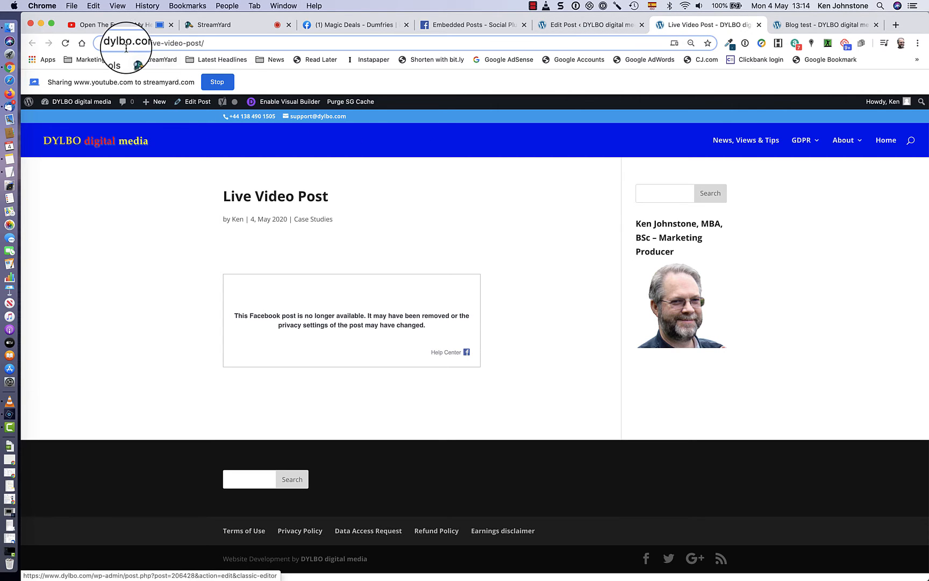
click(65, 44)
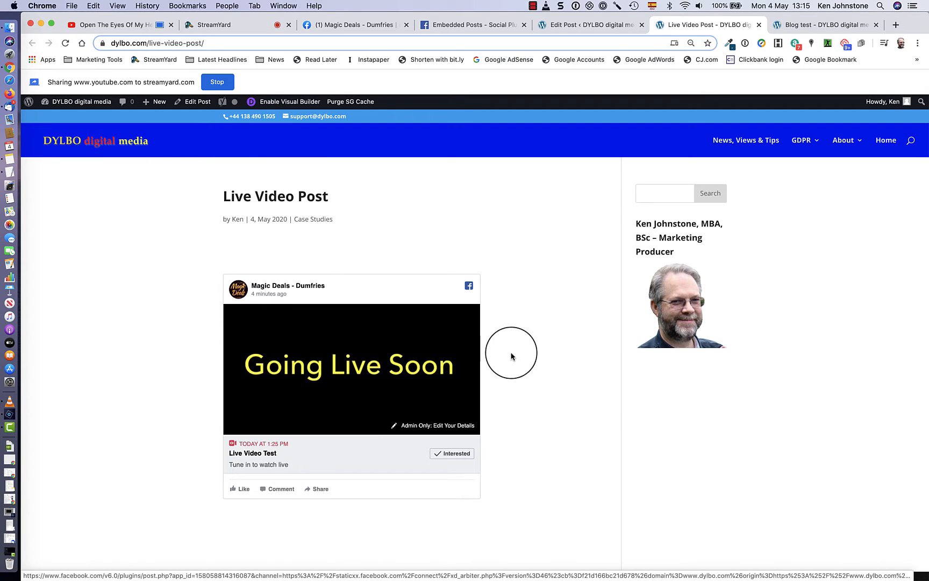
click(823, 25)
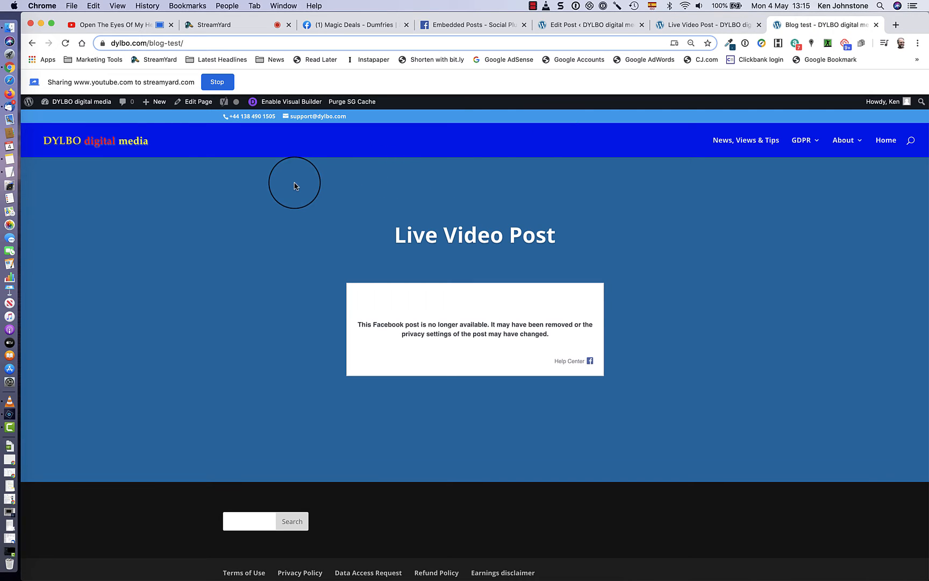
click(65, 45)
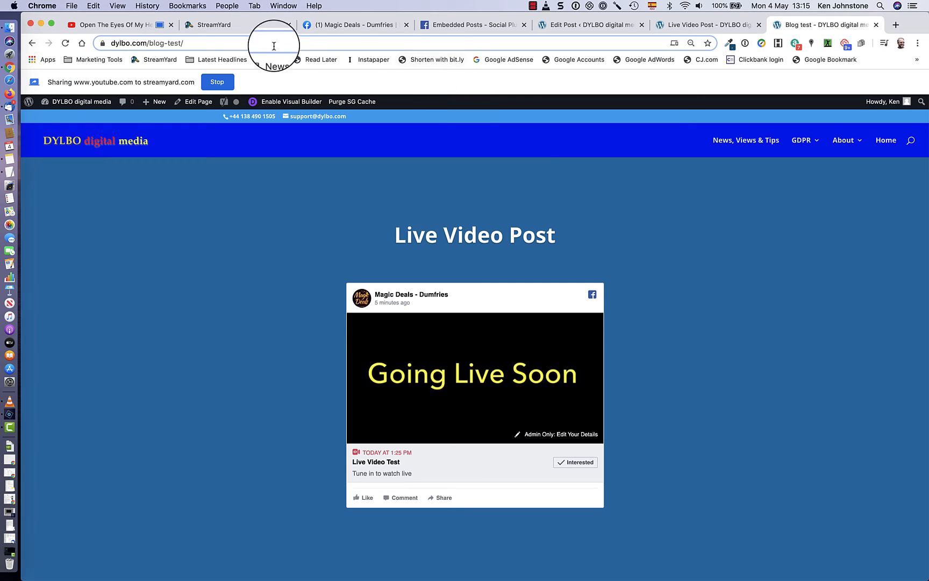
- Switch to the StreamYard studio, show only the host's camera, and view the early go-live prompt without starting the broadcast
click(240, 27)
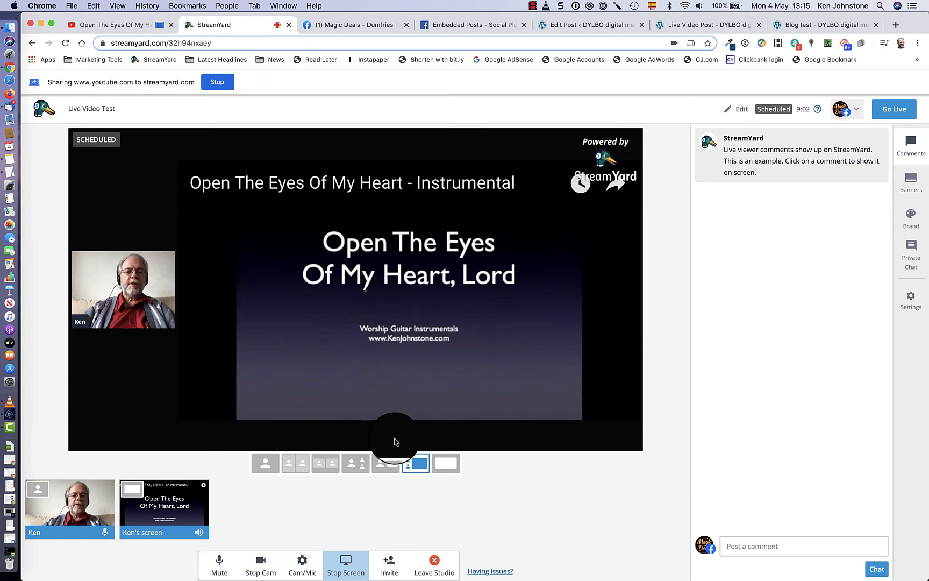
click(265, 463)
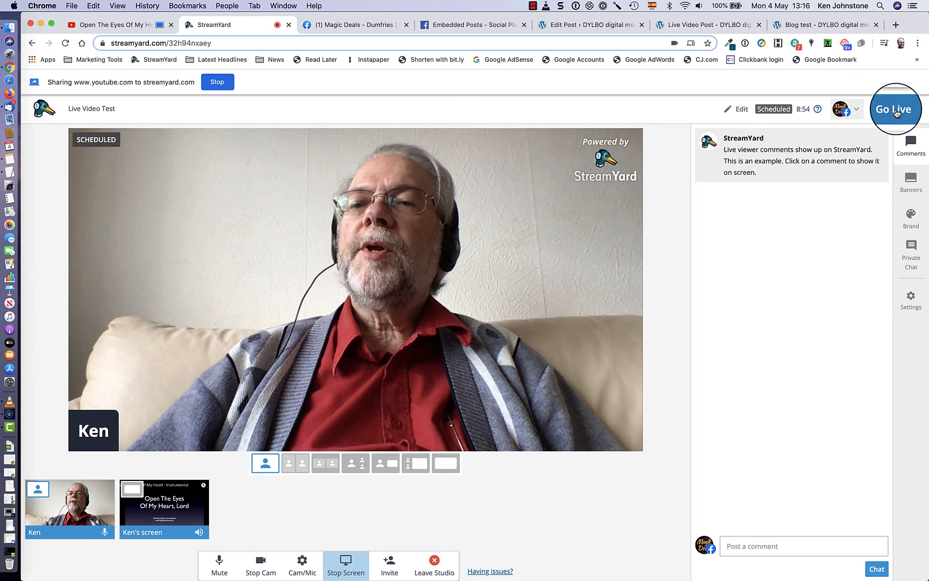
click(896, 113)
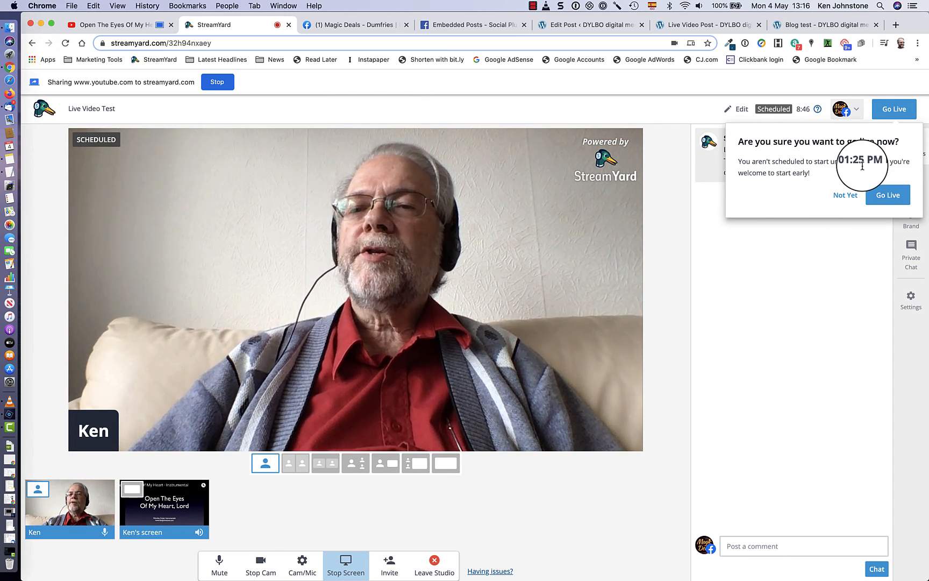
click(845, 196)
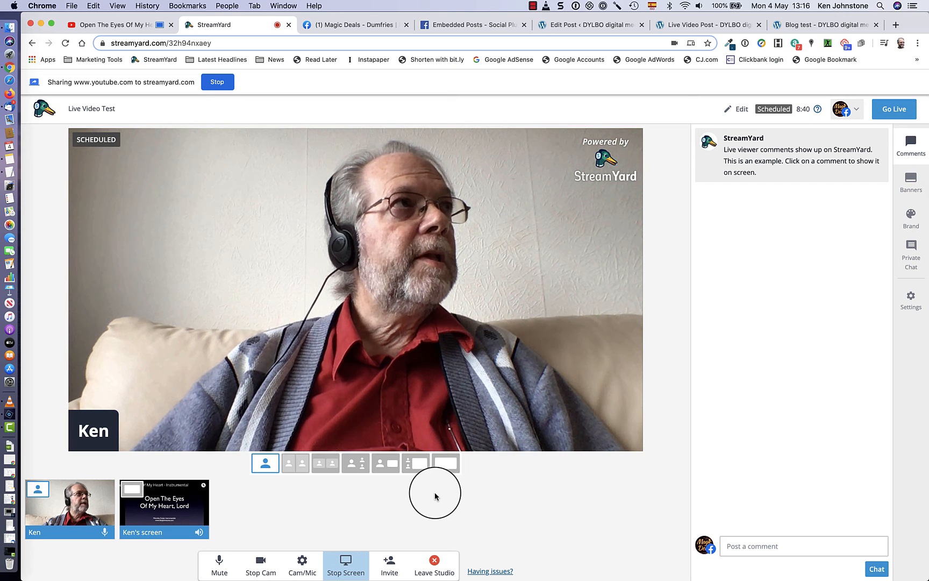
- Preview the small-host and full-screen video layouts, then set the stage to the large host camera beside the shared video
click(422, 464)
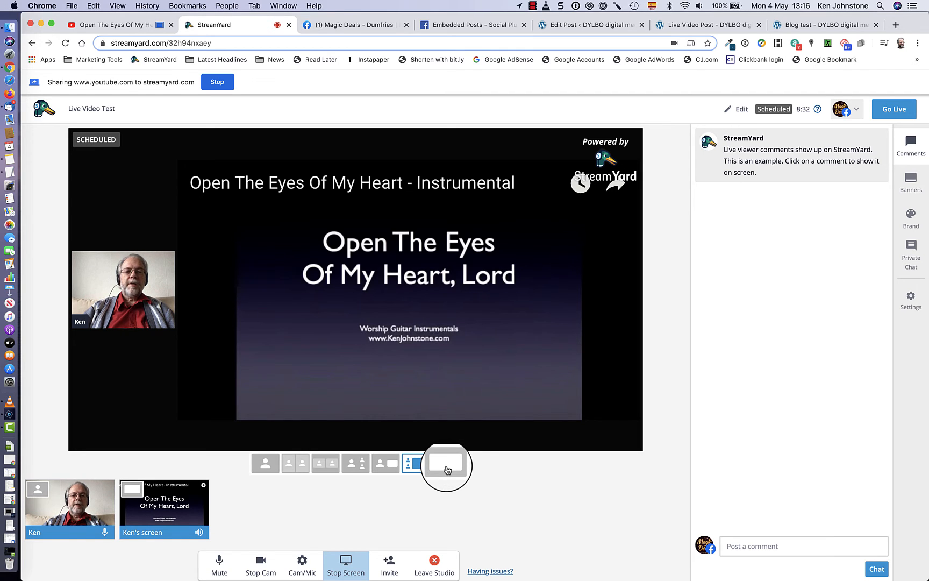
click(447, 469)
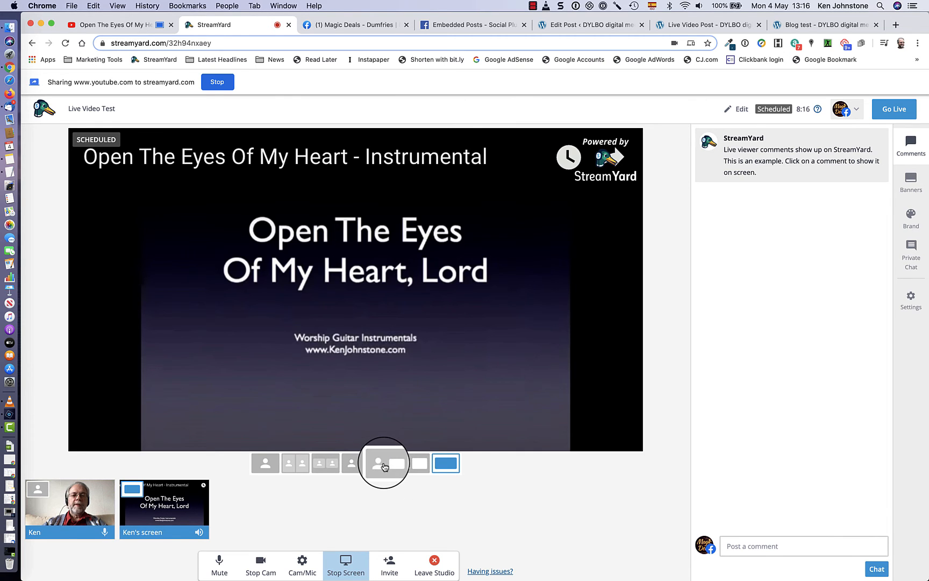
click(385, 465)
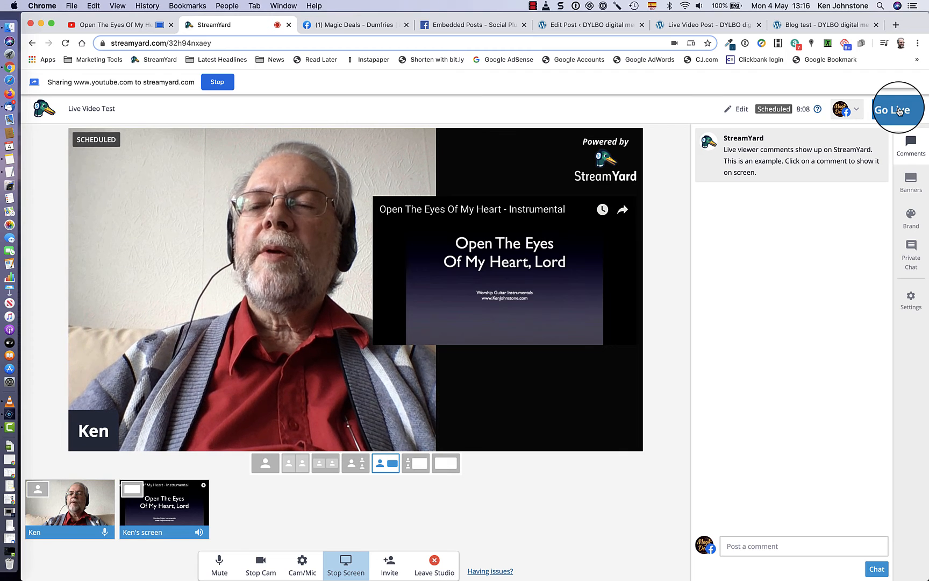
- Start the Live Video Test broadcast ahead of its scheduled time
click(899, 110)
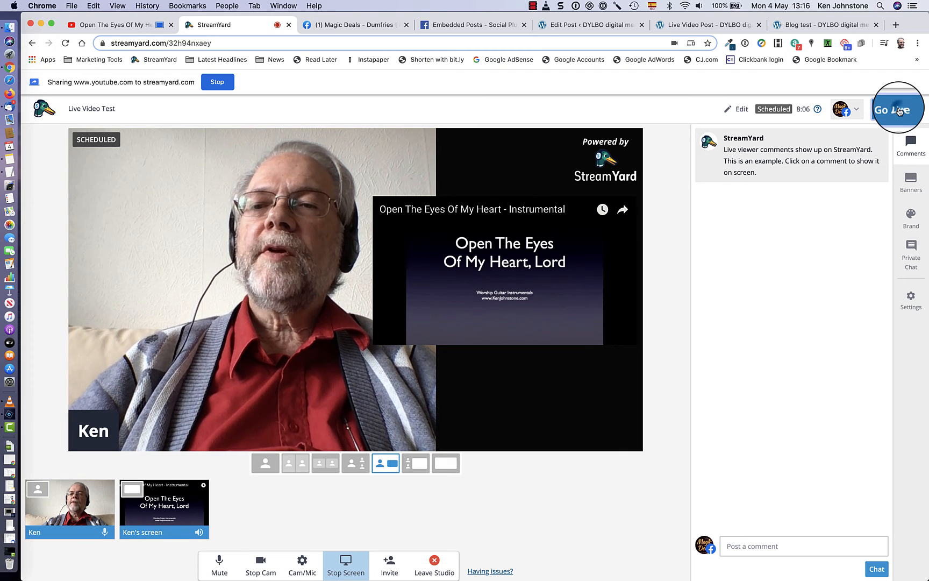
click(887, 198)
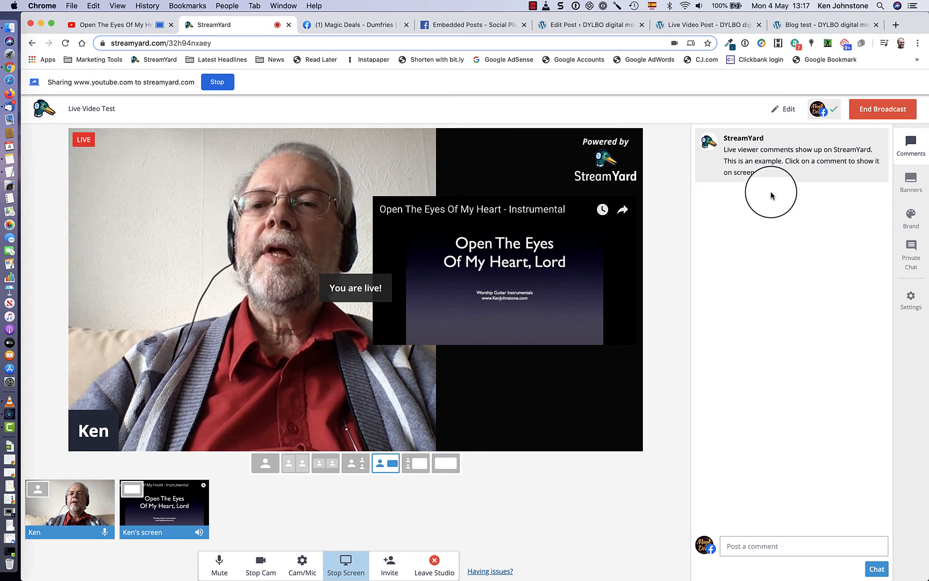
- Listen to the embedded live stream on the Blog test page, then mute it and return to the StreamYard studio
click(797, 28)
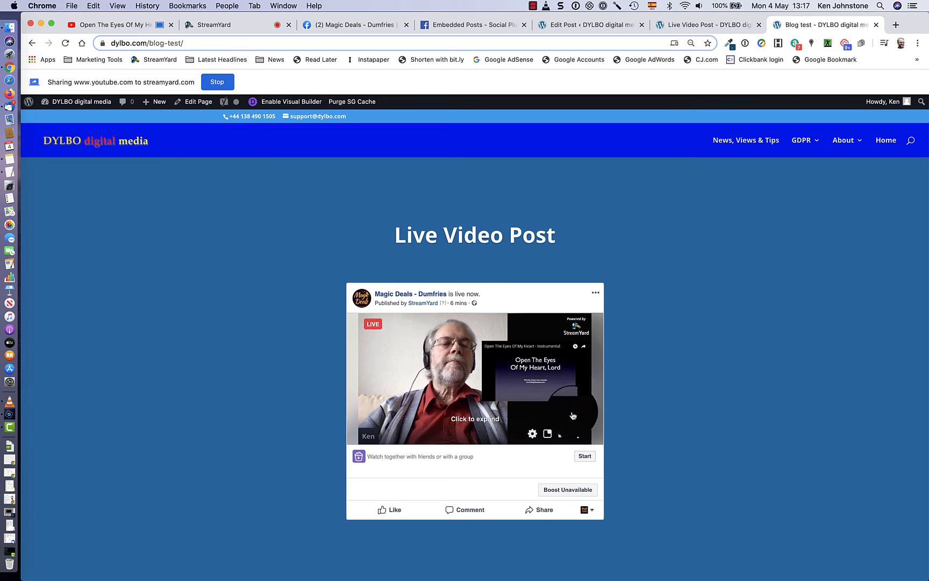
click(578, 434)
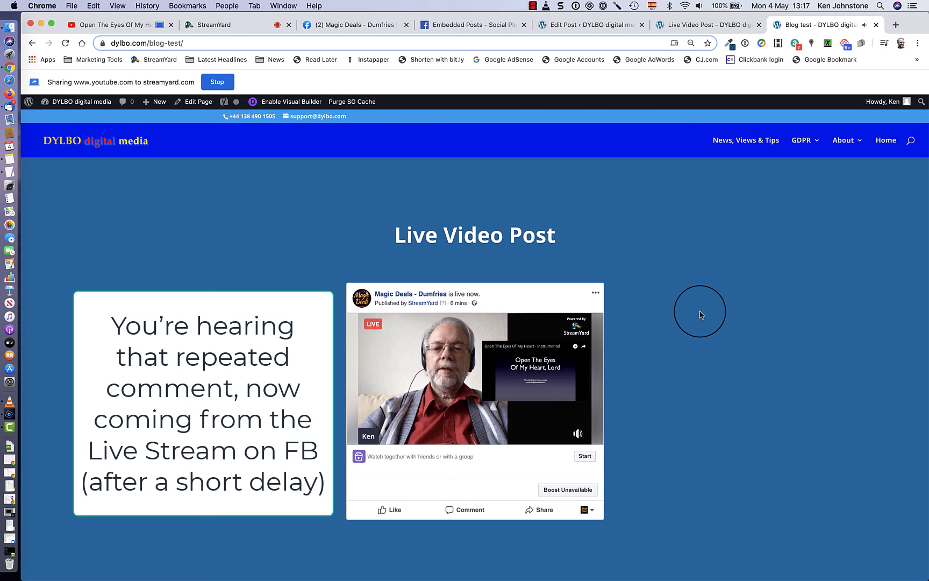
mouse_move(577, 436)
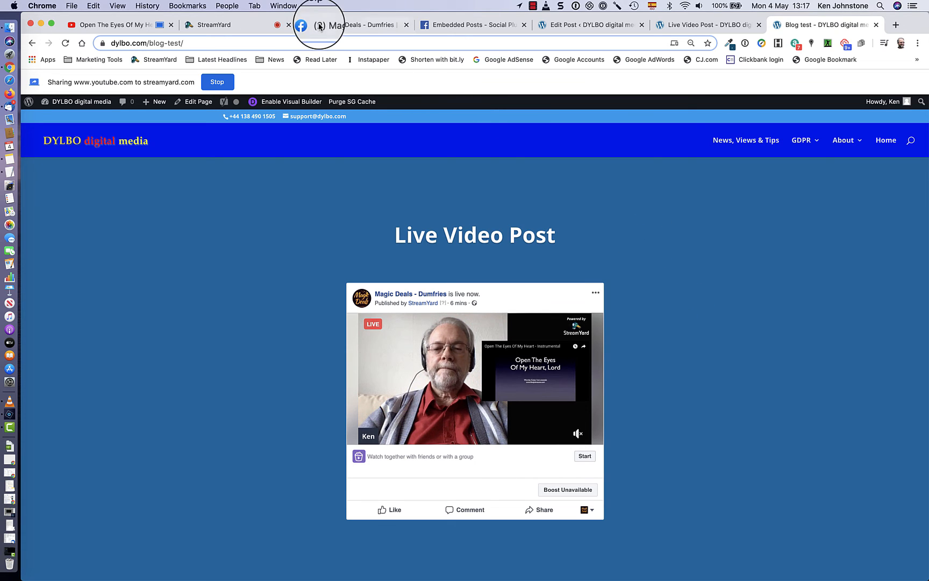
click(249, 27)
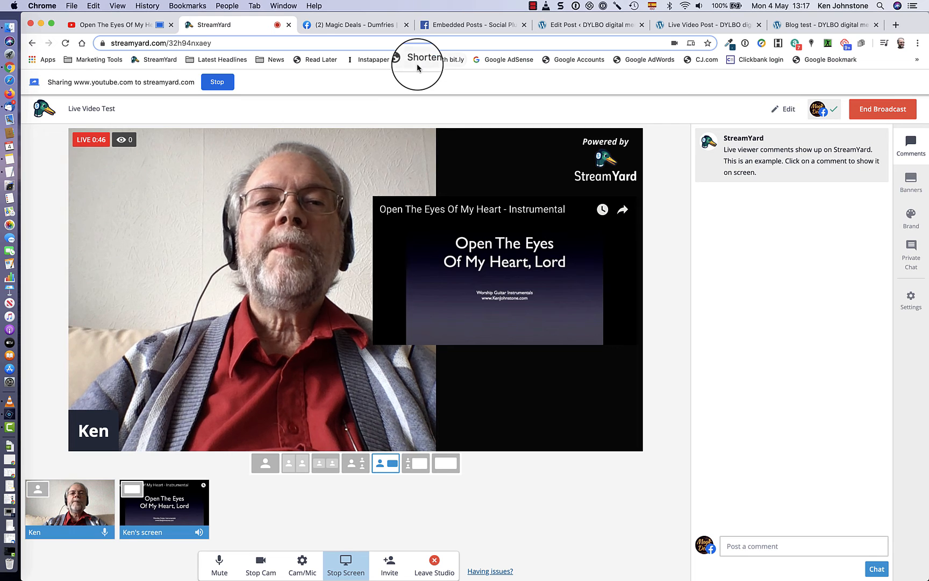
- Play the shared Open The Eyes Of My Heart video on YouTube and show it full screen on the StreamYard stage
click(105, 25)
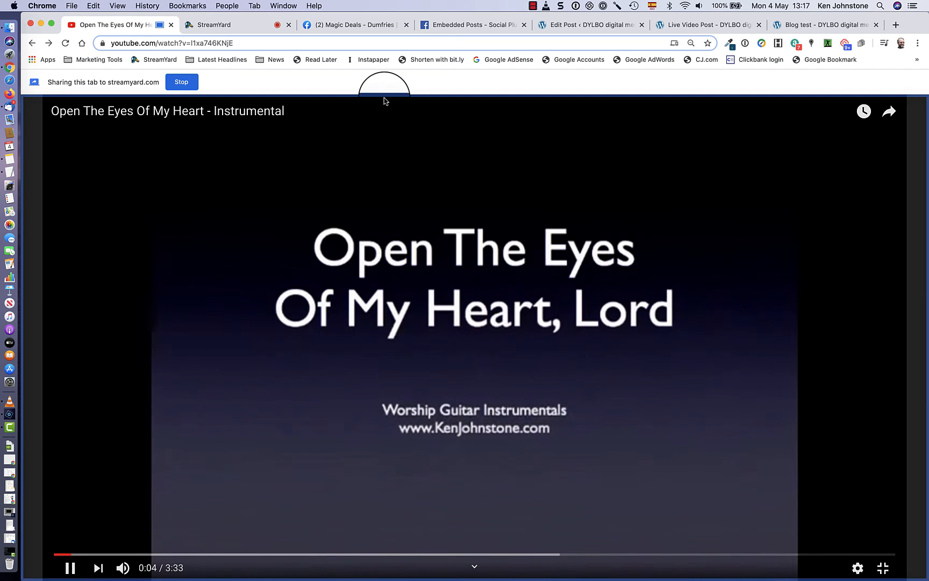
click(245, 26)
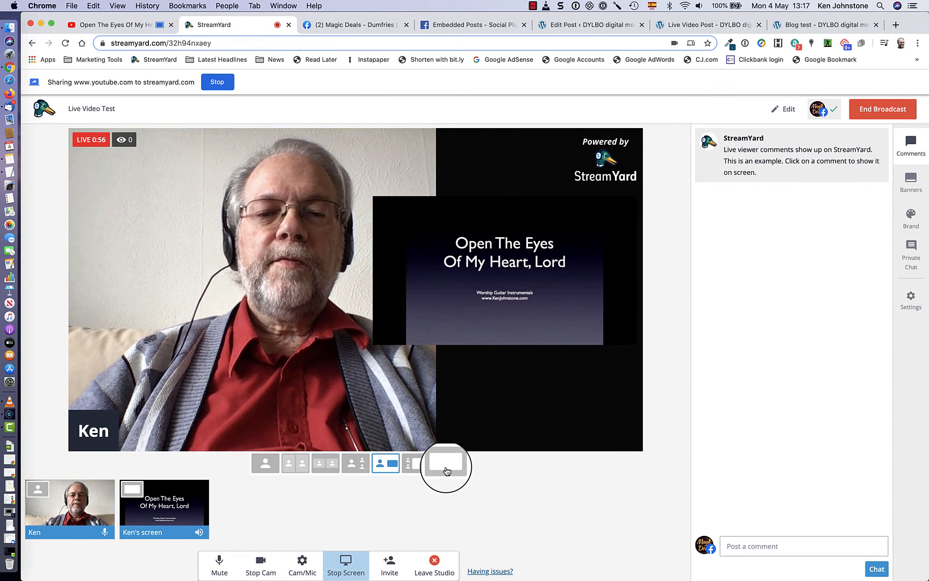
click(446, 463)
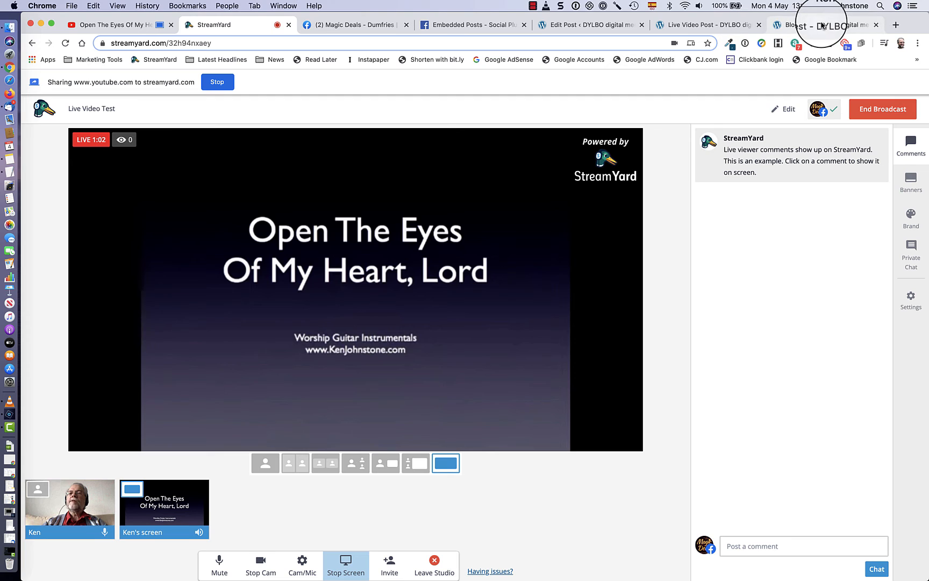
- Check the full-screen video and its sound in the live stream embedded on the Blog test page, and mute it again
click(822, 25)
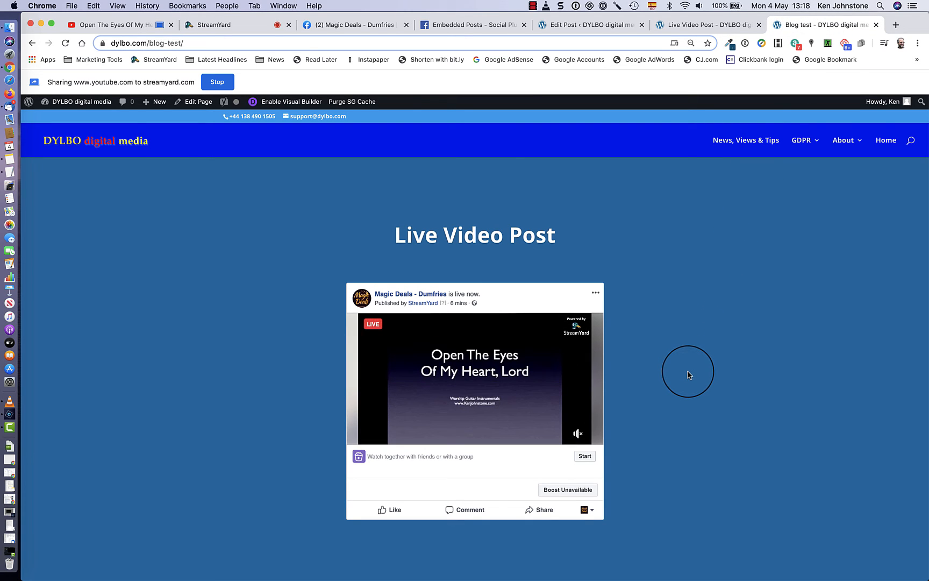
click(577, 434)
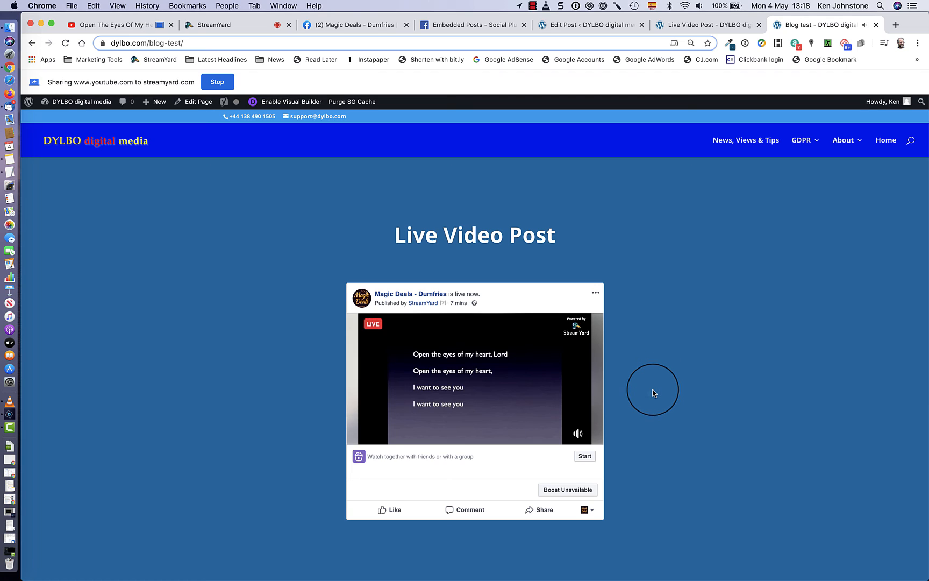
click(578, 435)
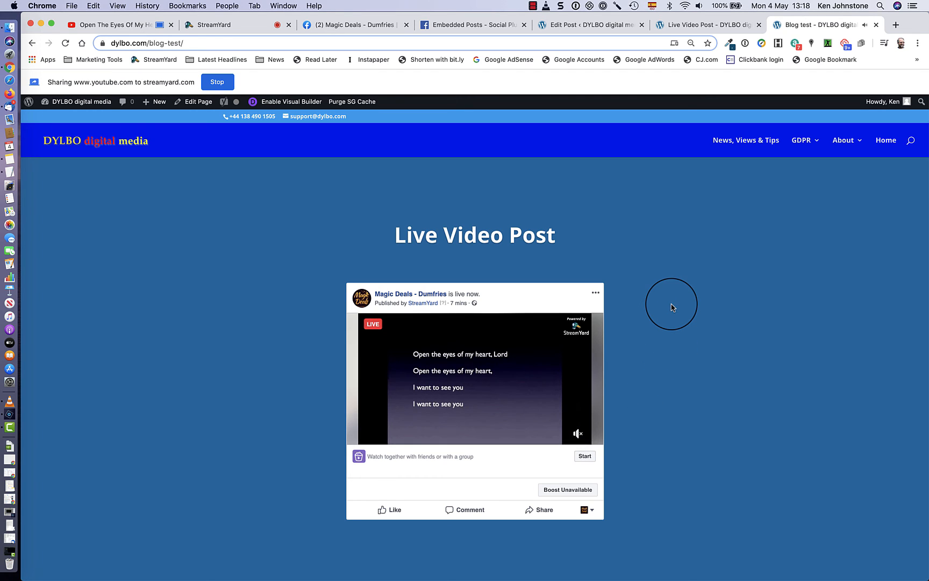